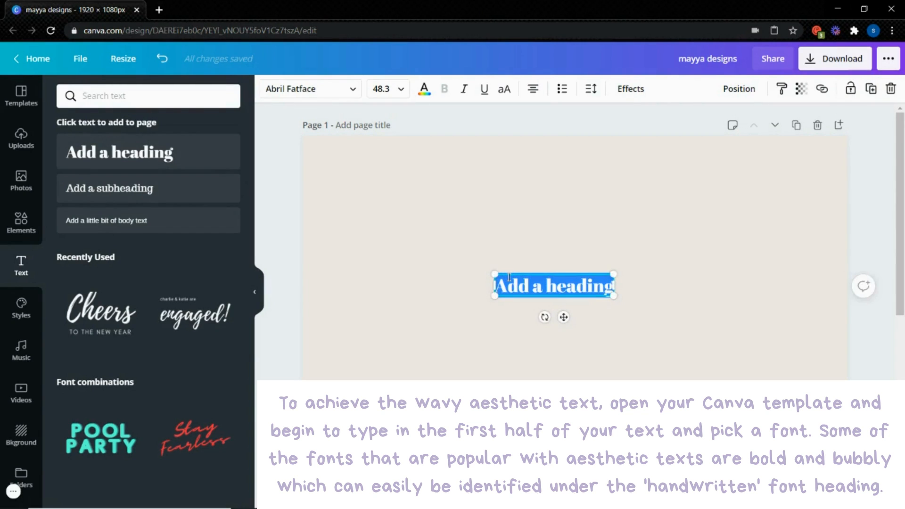
Replace the heading text with "mayya" and apply the Bloom Skirt font from the Handwriting fonts
{"action": "type", "text": "m"}
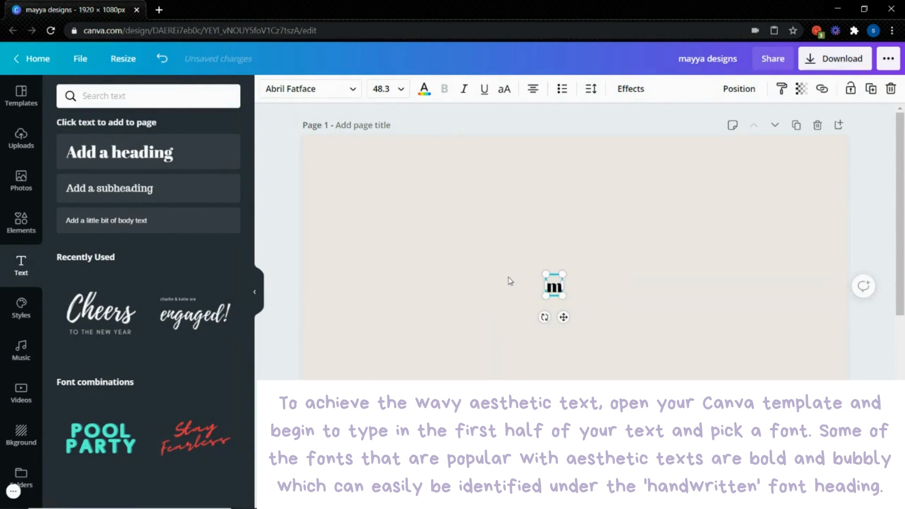
{"action": "type", "text": "ayya"}
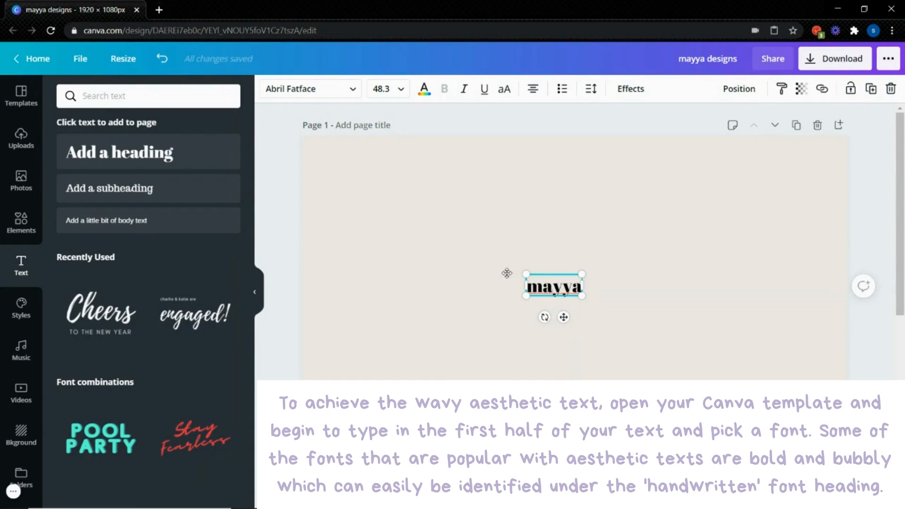
{"action": "left_click", "coordinate": [335, 97]}
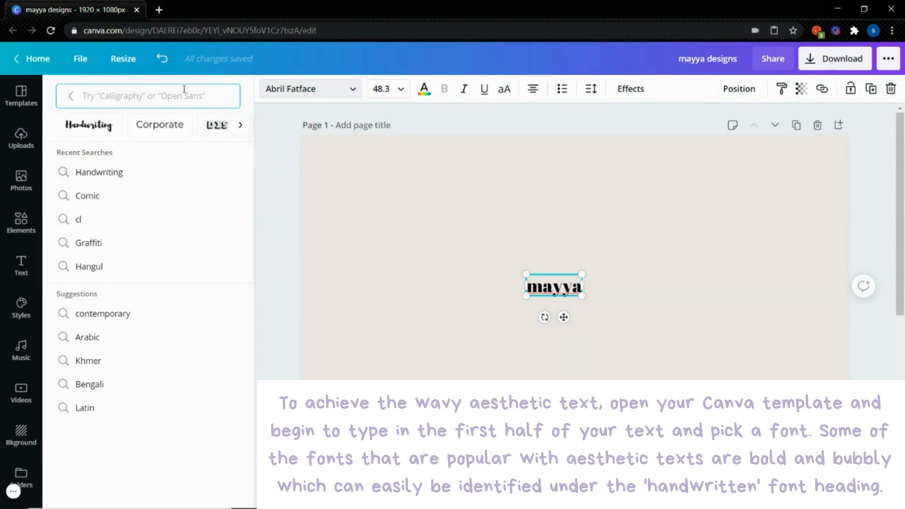
{"action": "left_click", "coordinate": [108, 125]}
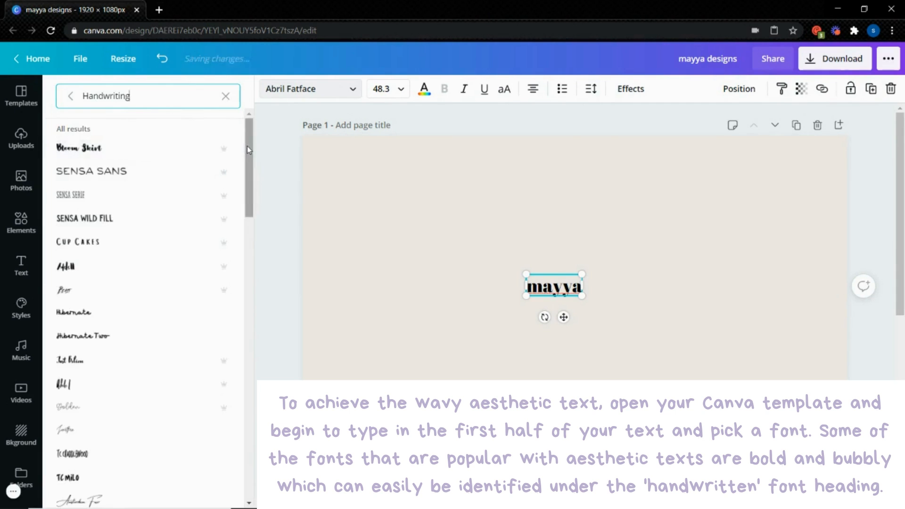
{"action": "scroll", "coordinate": [247, 151], "scroll_direction": "down", "scroll_amount": 1}
{"action": "mouse_move", "coordinate": [248, 163]}
{"action": "left_mouse_down"}
{"action": "mouse_move", "coordinate": [247, 175]}
{"action": "mouse_move", "coordinate": [247, 151]}
{"action": "left_mouse_up"}
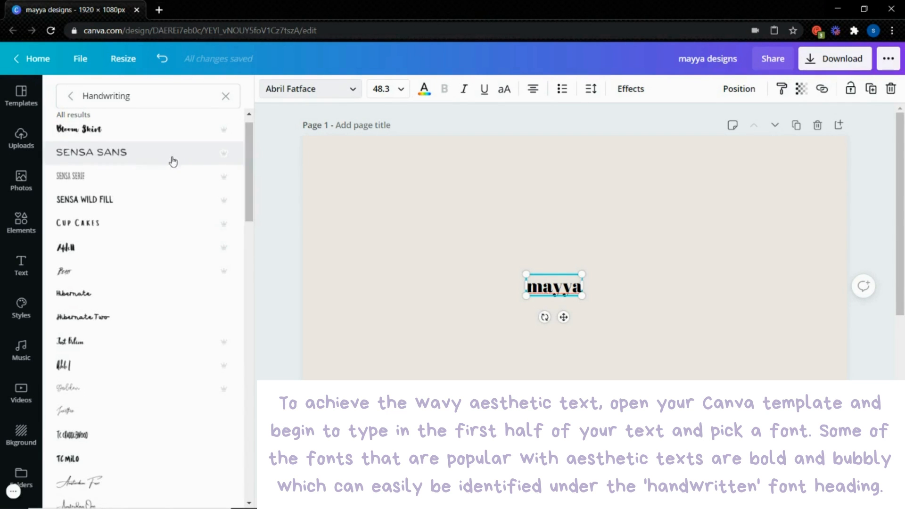
{"action": "left_click", "coordinate": [171, 136]}
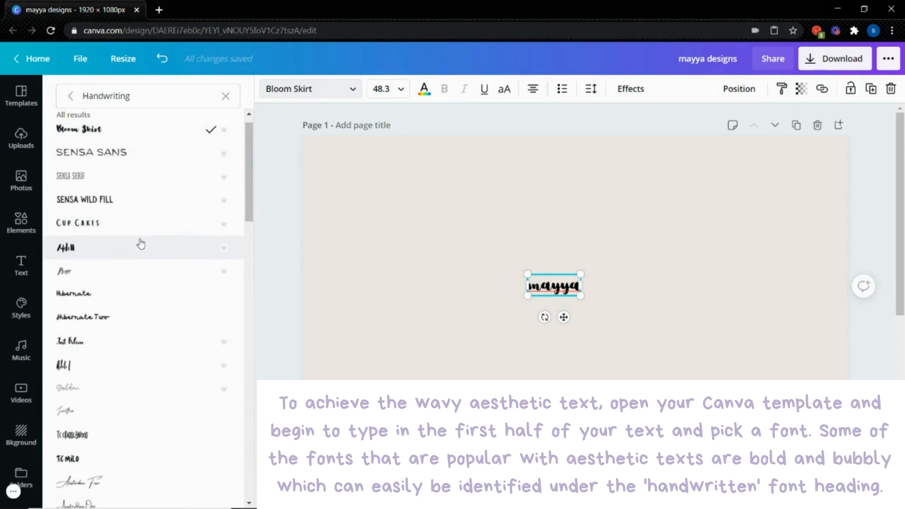
Try the Sensa Wild Fill and TC Milo handwriting fonts on the word "mayya"
{"action": "left_click", "coordinate": [144, 204]}
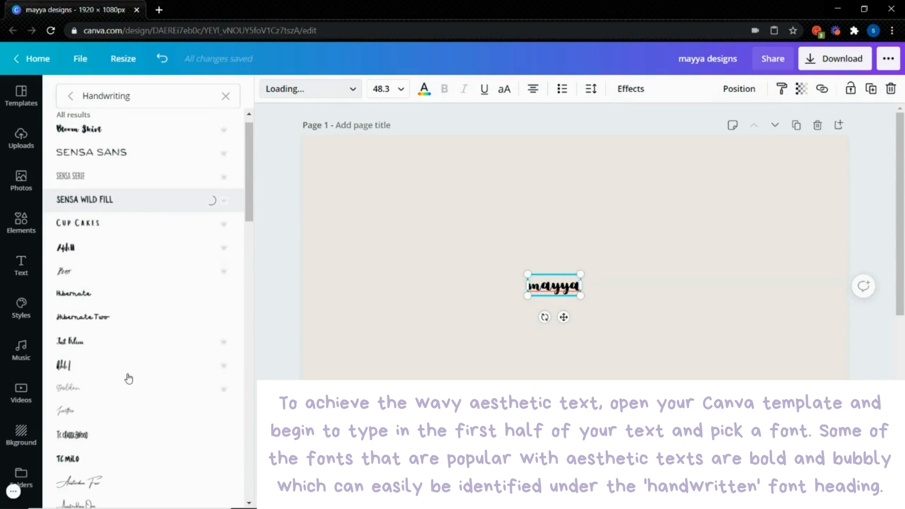
{"action": "left_click", "coordinate": [114, 459]}
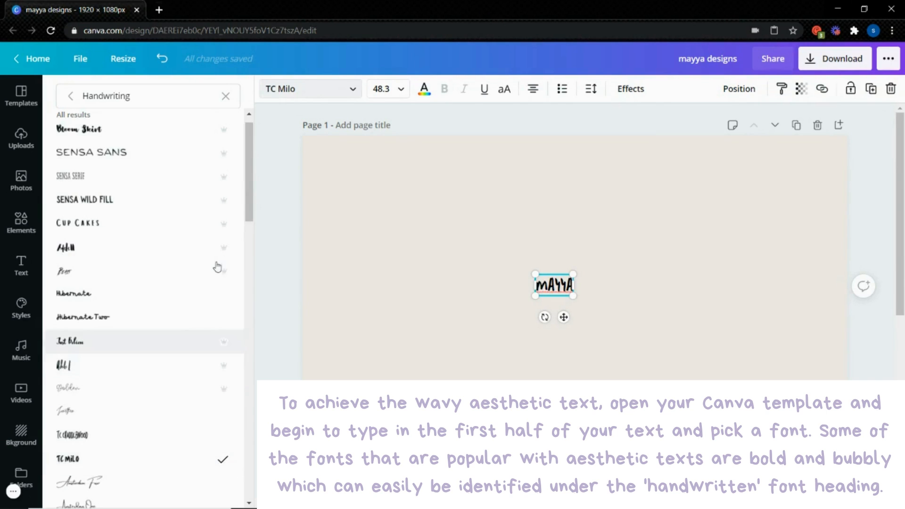
{"action": "left_click_drag", "start_coordinate": [248, 214], "coordinate": [263, 132]}
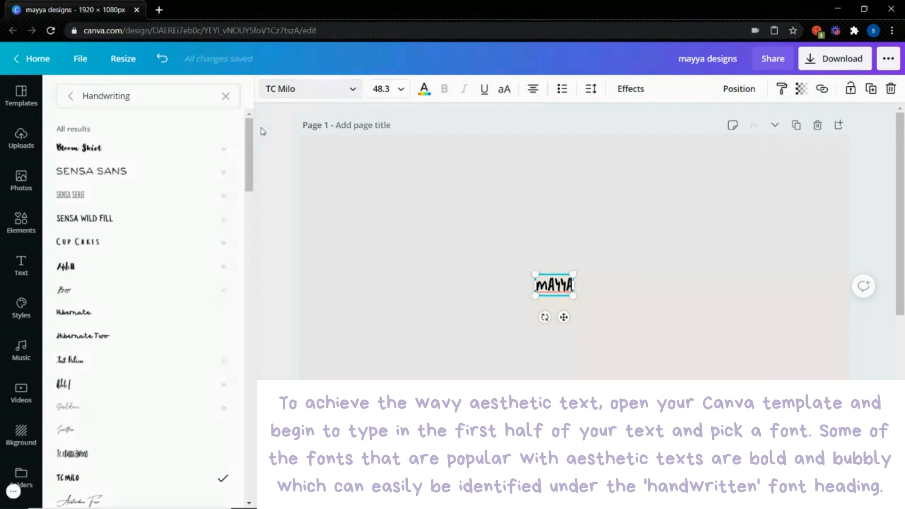
Set the font of "mayya" to Bloom Skirt and enlarge the text to about size 84.2
{"action": "left_click", "coordinate": [190, 150]}
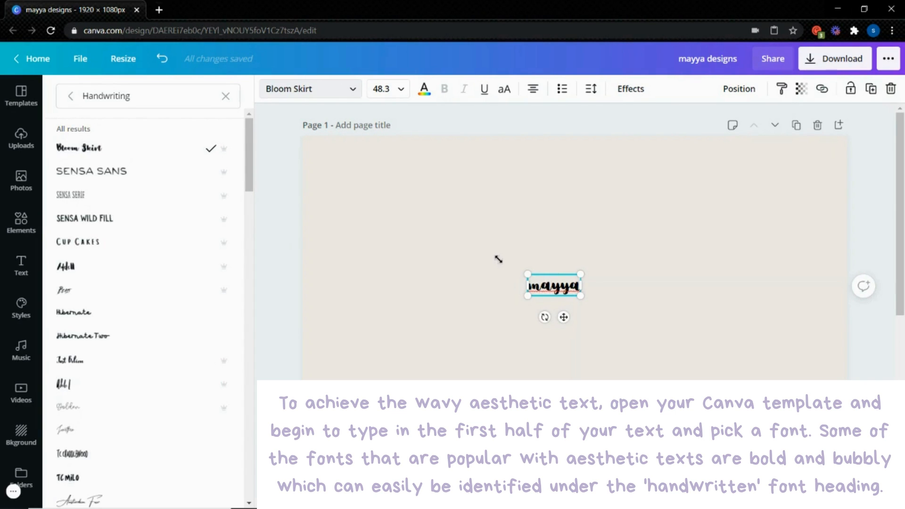
{"action": "left_click_drag", "start_coordinate": [499, 258], "coordinate": [491, 260]}
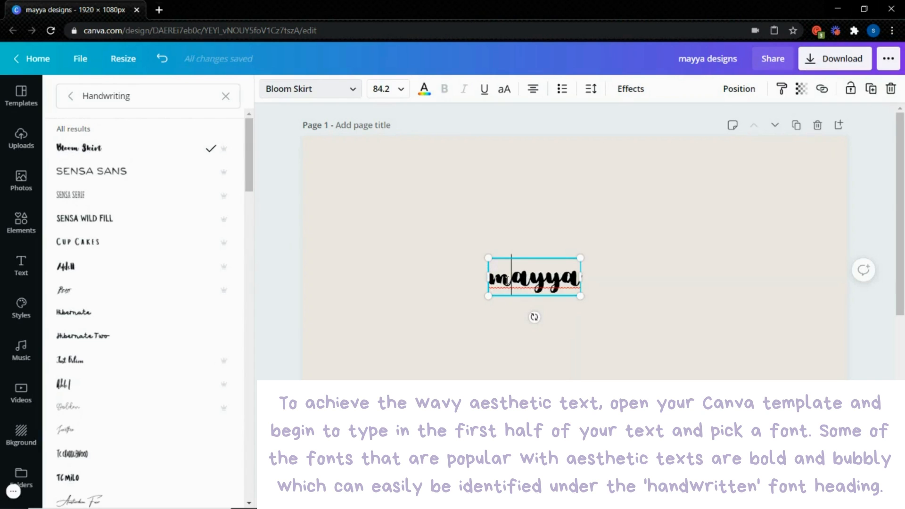
Try a capital M as the first letter of "mayya" and restore the lowercase m
{"action": "key", "text": "BackSpace"}
{"action": "type", "text": "M"}
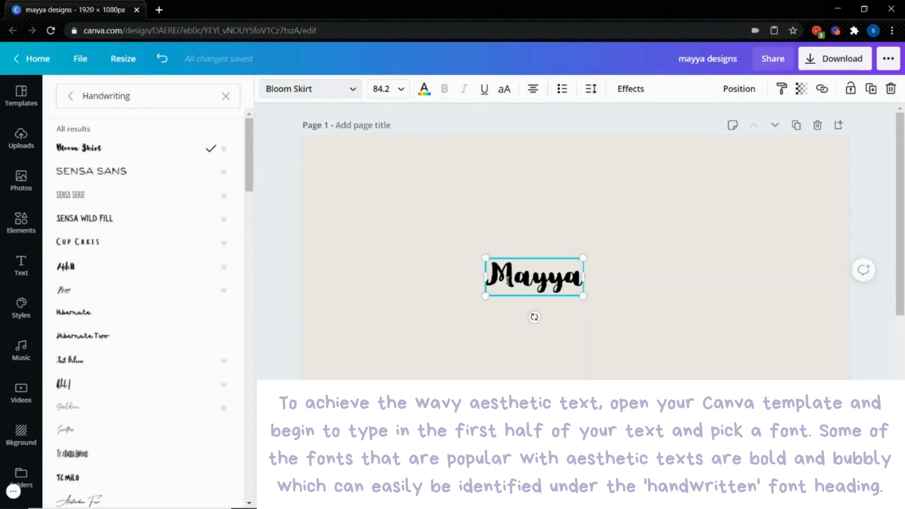
{"action": "key", "text": "BackSpace"}
{"action": "type", "text": "m"}
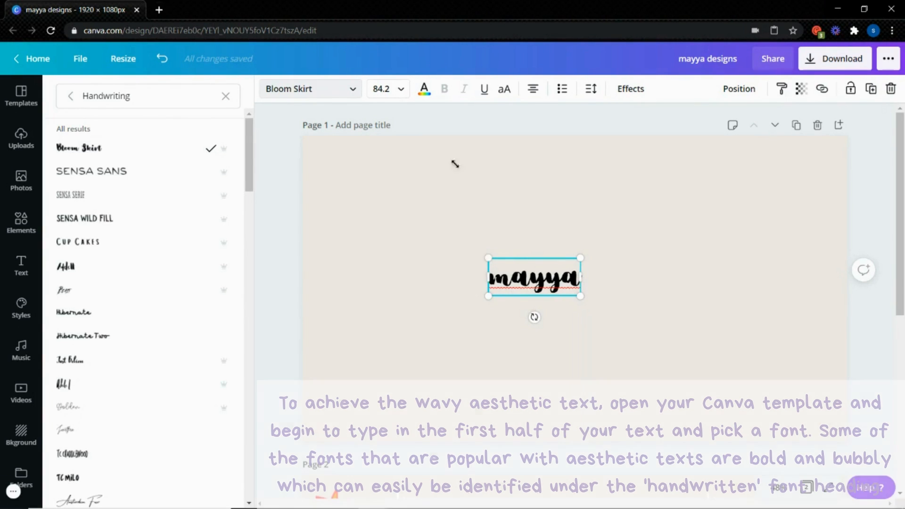
Recolour "mayya" with the darker red from the document colours and deselect the text
{"action": "left_click", "coordinate": [423, 89]}
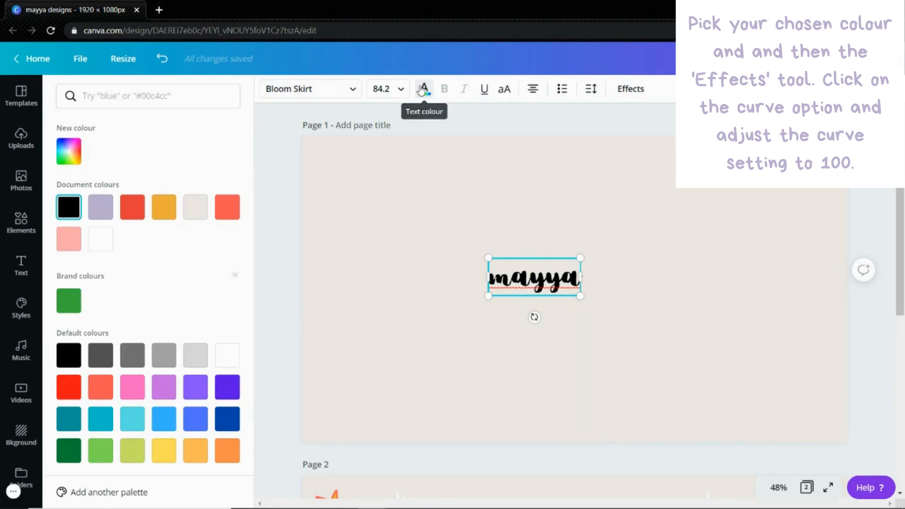
{"action": "left_click", "coordinate": [138, 208]}
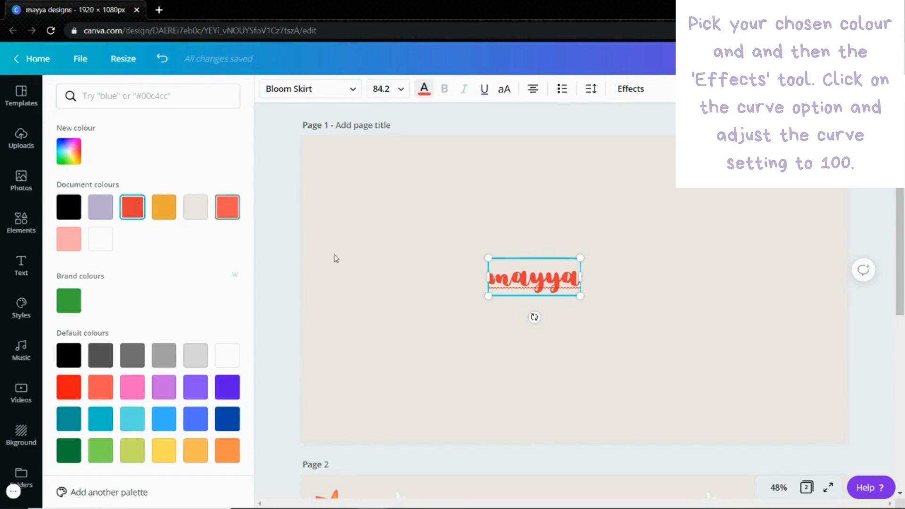
{"action": "left_click", "coordinate": [440, 311]}
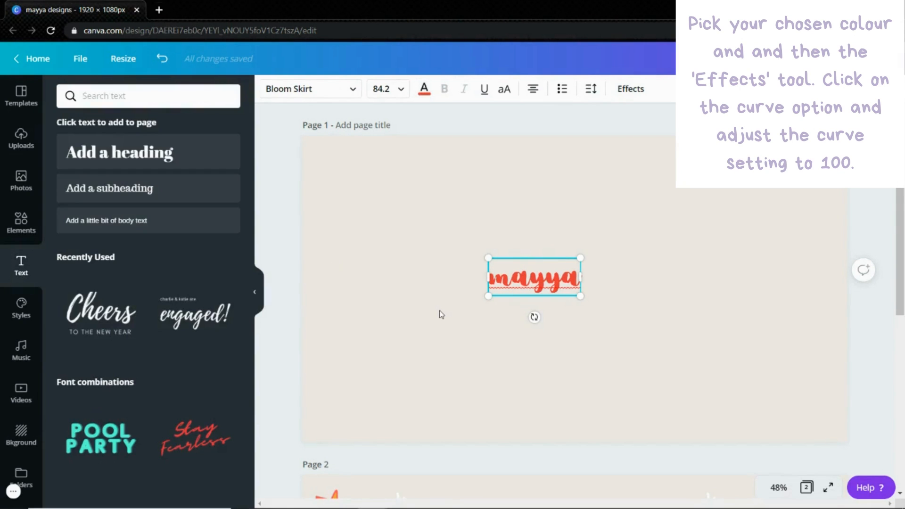
{"action": "left_click", "coordinate": [439, 312]}
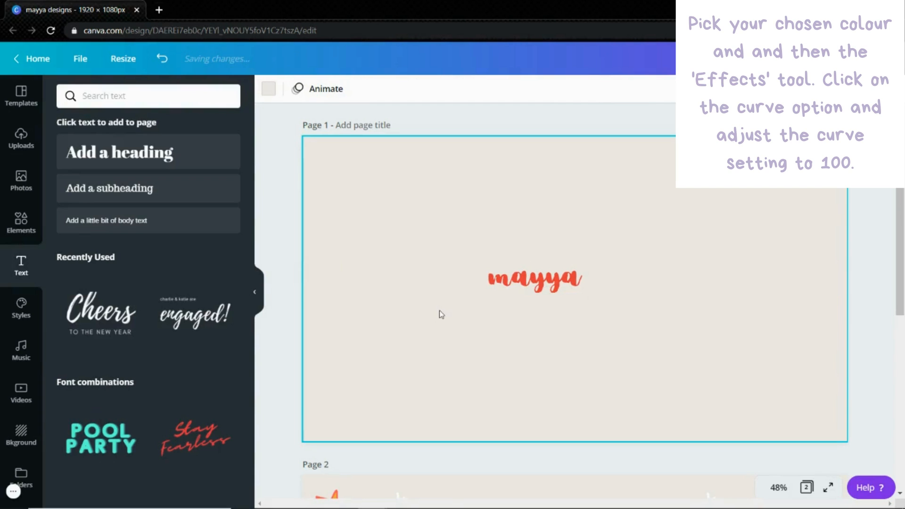
Apply the Curve effect to "mayya" with the curve value at 100
{"action": "left_click", "coordinate": [537, 287]}
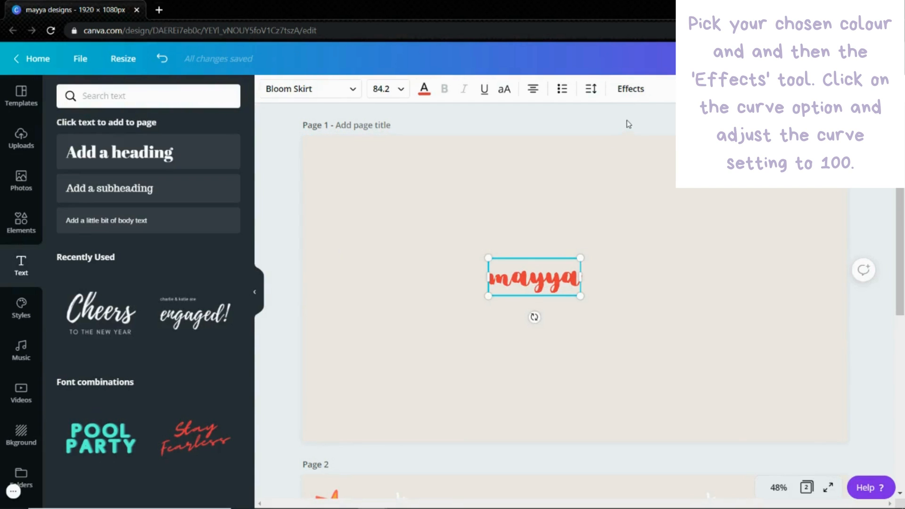
{"action": "left_click", "coordinate": [635, 103]}
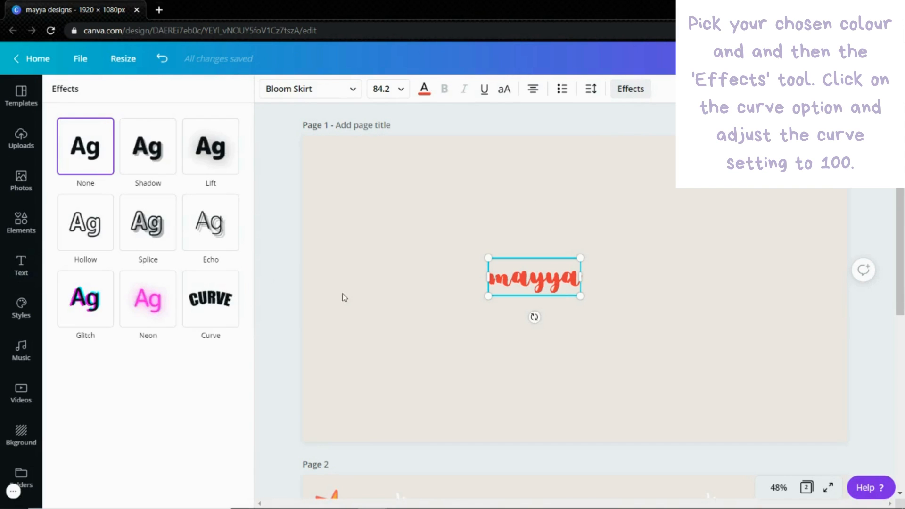
{"action": "left_click", "coordinate": [231, 316]}
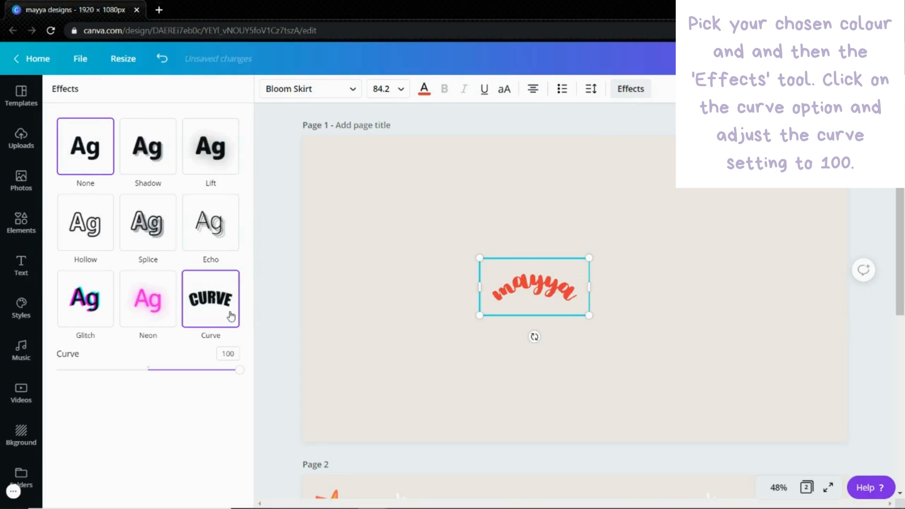
{"action": "left_click_drag", "start_coordinate": [229, 367], "coordinate": [237, 375]}
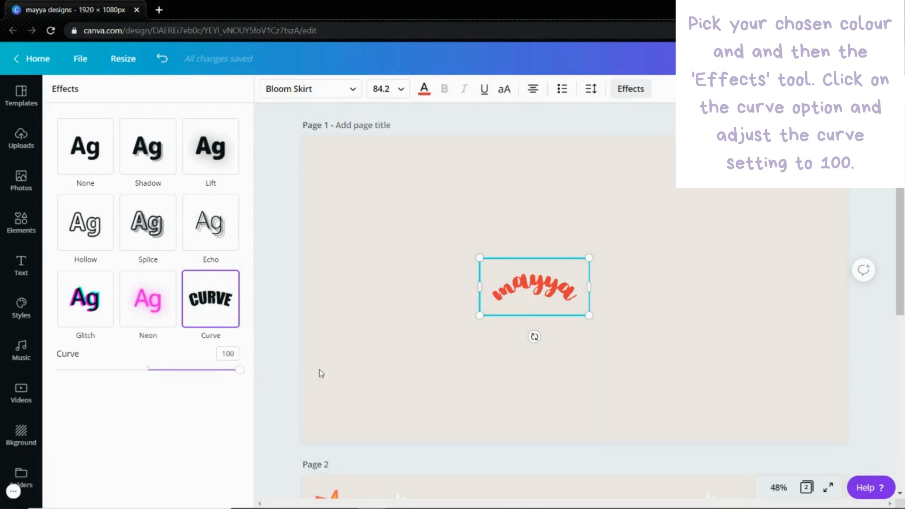
Enlarge the curved word "mayya" to about font size 142 and shift it slightly down and to the left on the page
{"action": "left_click_drag", "start_coordinate": [480, 259], "coordinate": [410, 215]}
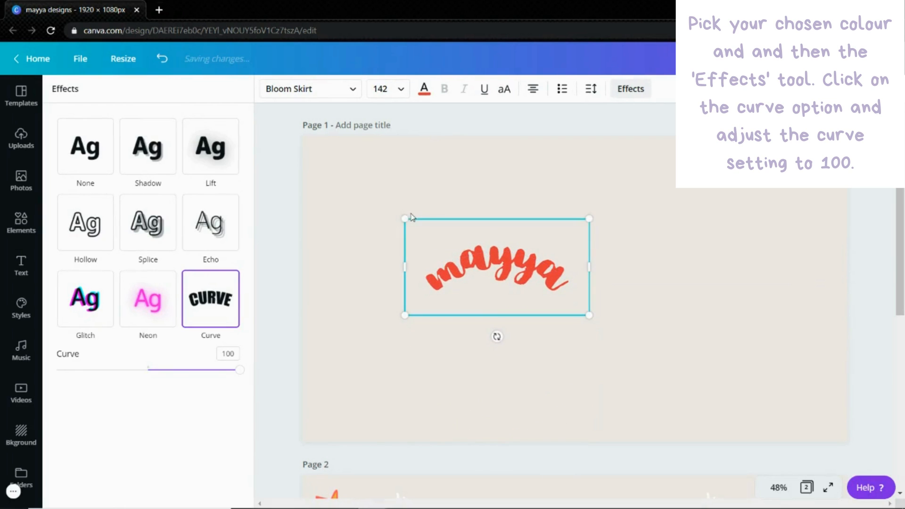
{"action": "left_click_drag", "start_coordinate": [465, 282], "coordinate": [441, 304]}
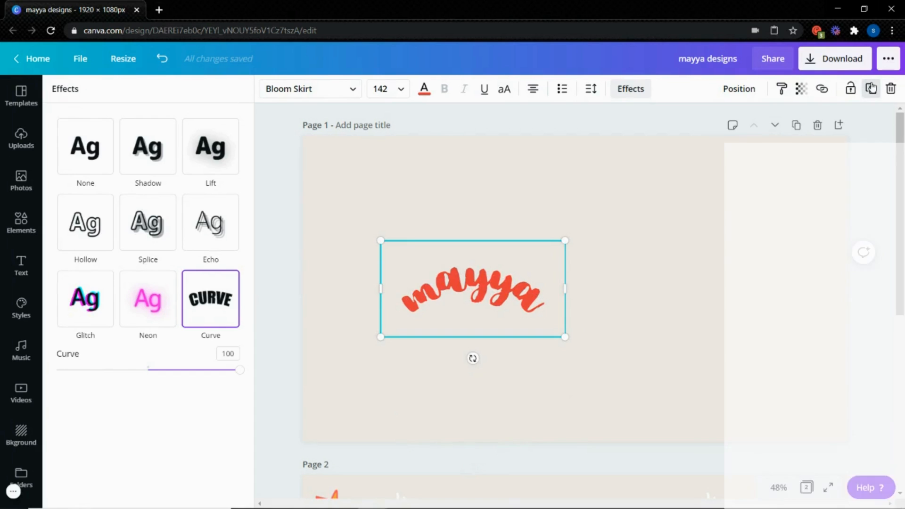
Duplicate the curved word, place the copy to the right of the original, and change its text to "designs"
{"action": "left_click", "coordinate": [872, 88]}
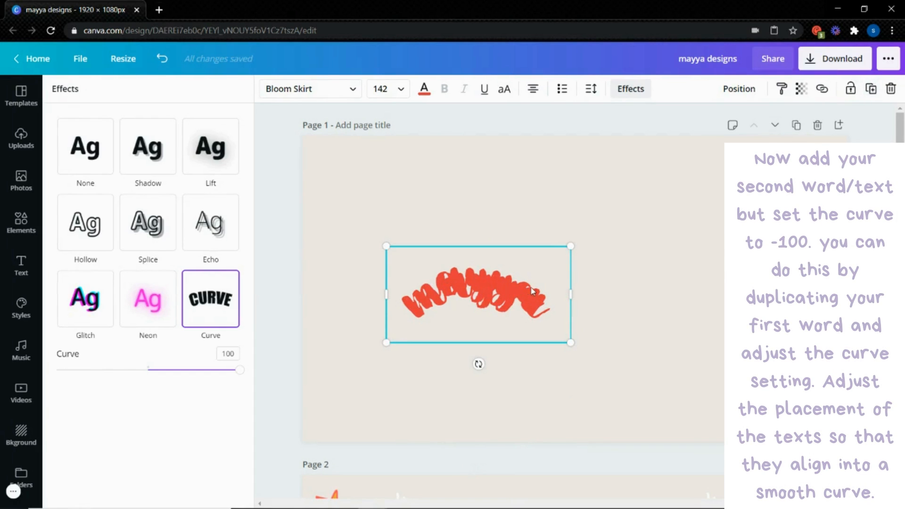
{"action": "left_click_drag", "start_coordinate": [531, 290], "coordinate": [670, 286]}
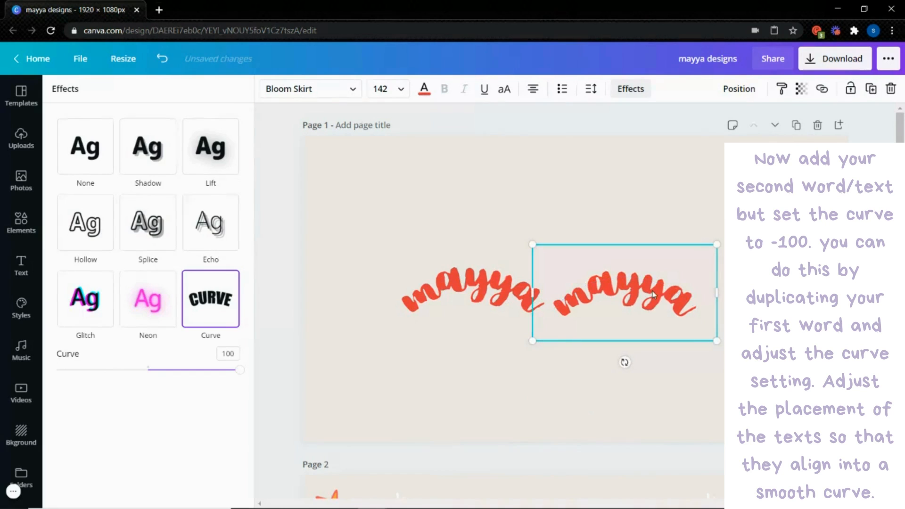
{"action": "double_click", "coordinate": [654, 291]}
{"action": "type", "text": "des"}
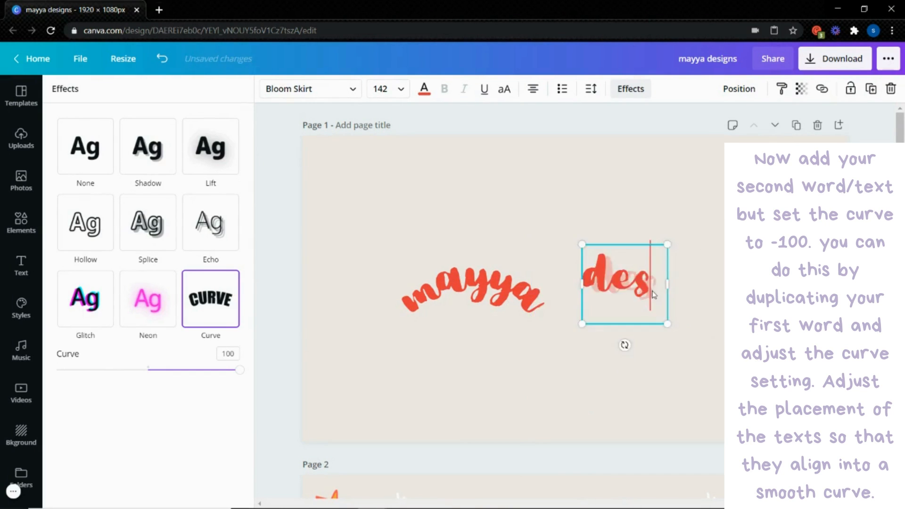
{"action": "type", "text": "igns"}
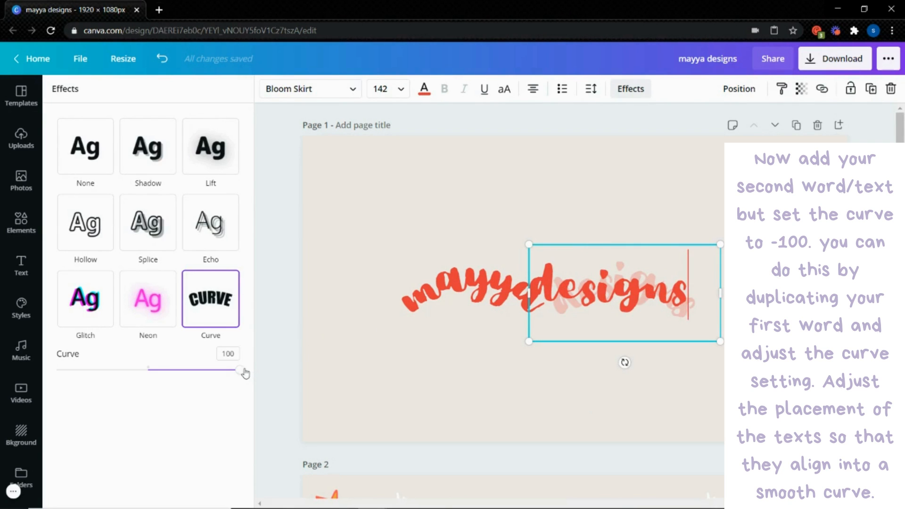
Set the curve of "designs" to -100 and lower the word so it continues "mayya" as a smooth wave
{"action": "left_click_drag", "start_coordinate": [243, 371], "coordinate": [56, 377]}
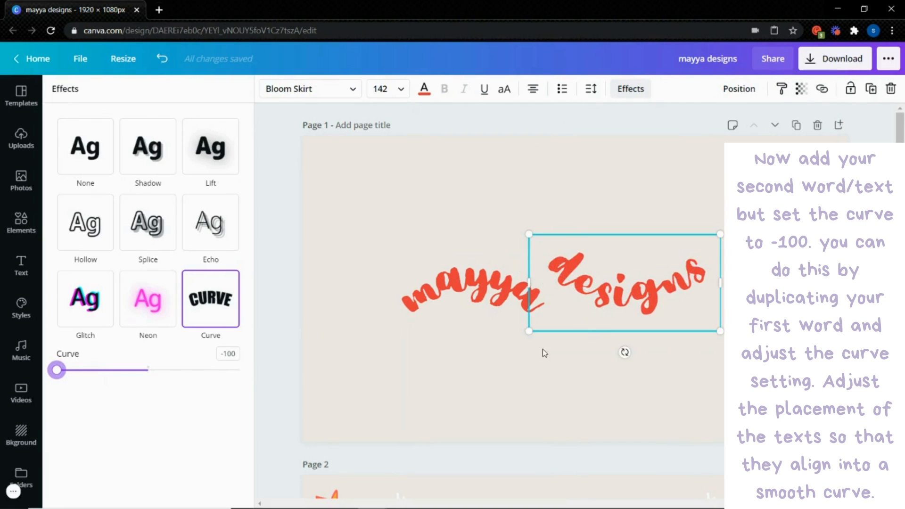
{"action": "left_click_drag", "start_coordinate": [621, 305], "coordinate": [624, 344]}
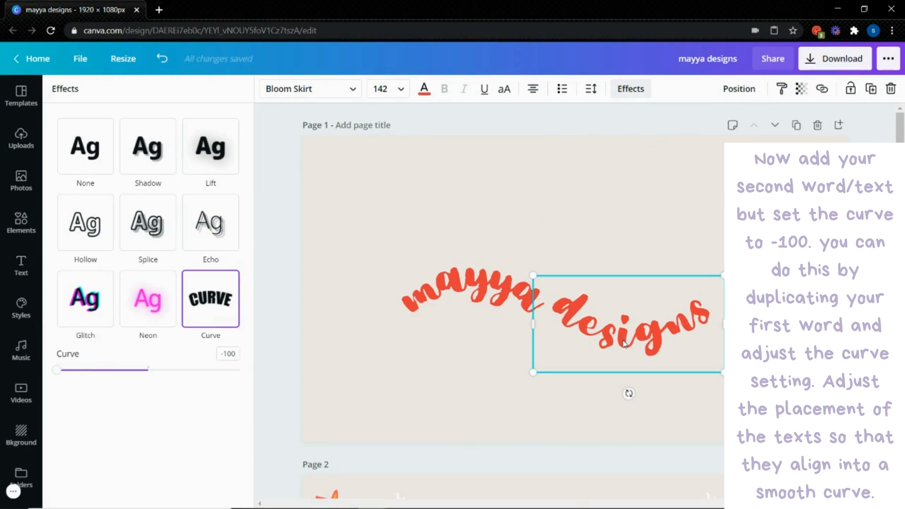
Enlarge both curved words together so that "mayya" reaches about font size 182, keeping the wave alignment
{"action": "left_click", "coordinate": [640, 222]}
{"action": "left_click", "coordinate": [641, 222]}
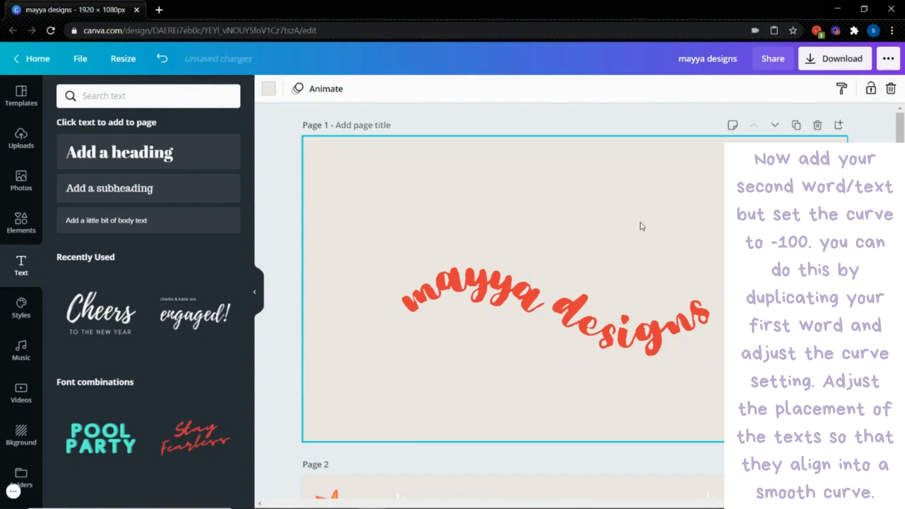
{"action": "left_click", "coordinate": [486, 251]}
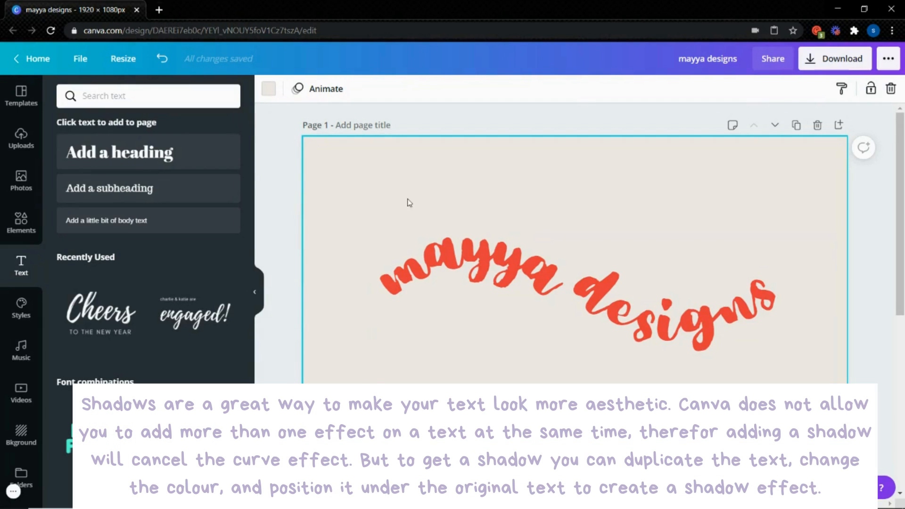
Try the Shadow, Lift and Echo effects on the curved word "mayya", and return it to the Curve effect
{"action": "left_click", "coordinate": [443, 258]}
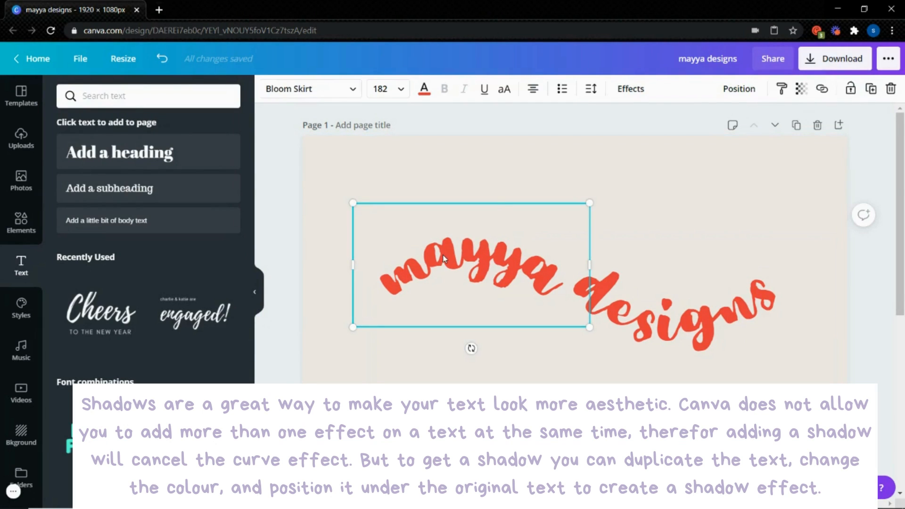
{"action": "left_click", "coordinate": [631, 91]}
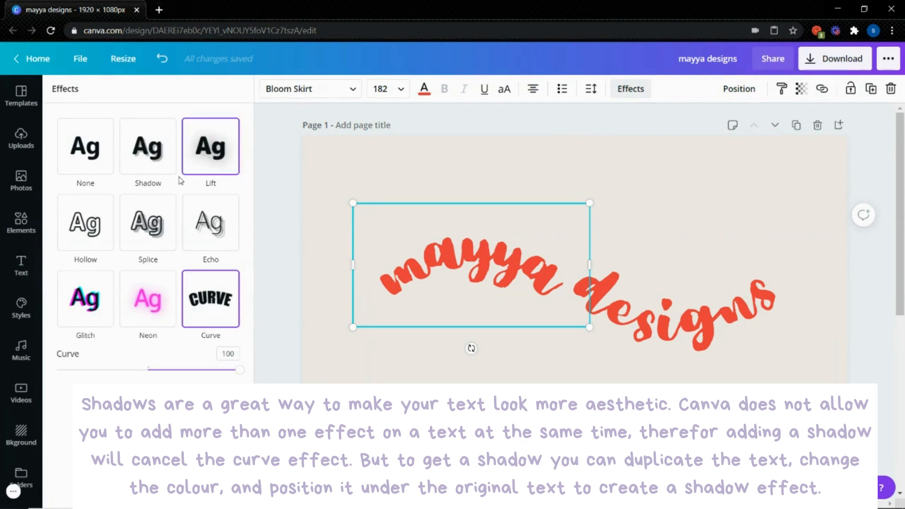
{"action": "left_click", "coordinate": [157, 171]}
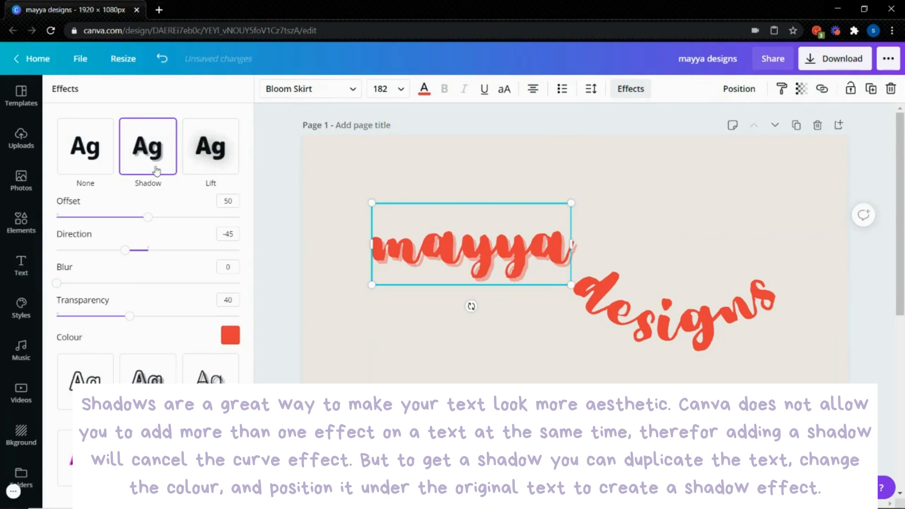
{"action": "left_click", "coordinate": [197, 164]}
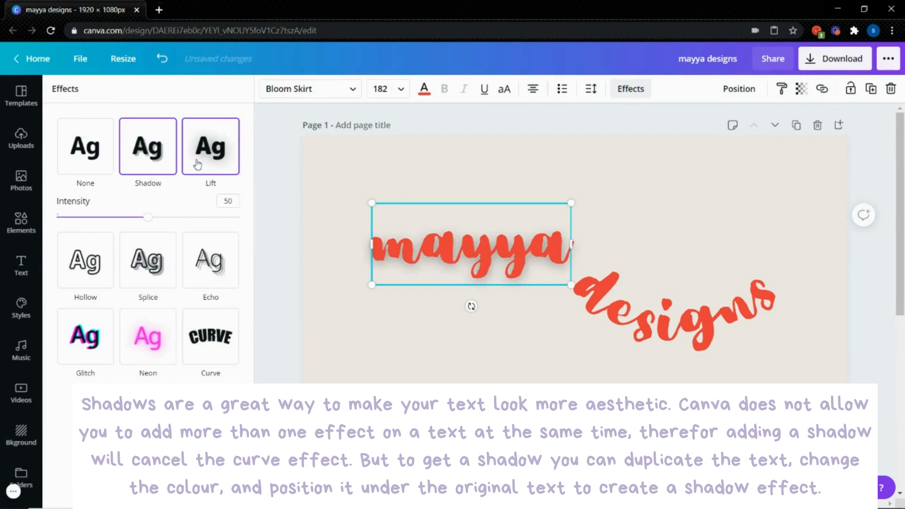
{"action": "left_click", "coordinate": [192, 277]}
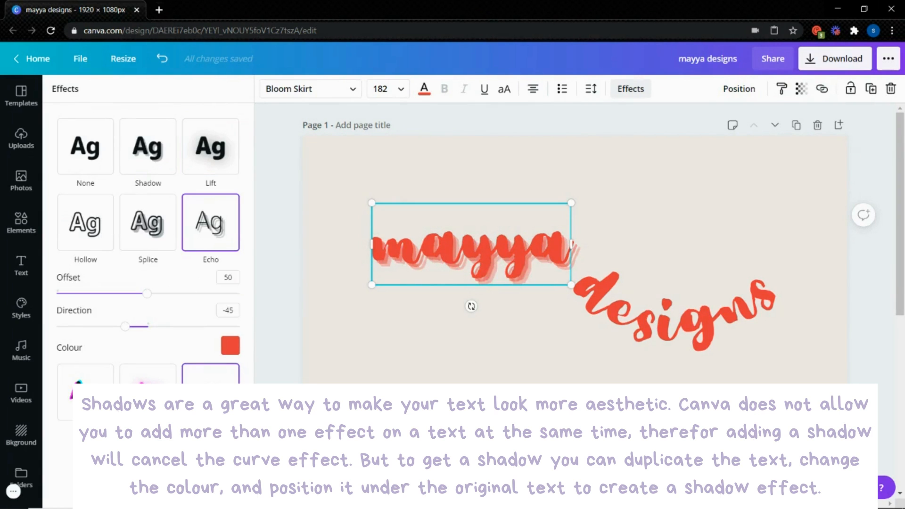
{"action": "left_click", "coordinate": [211, 396]}
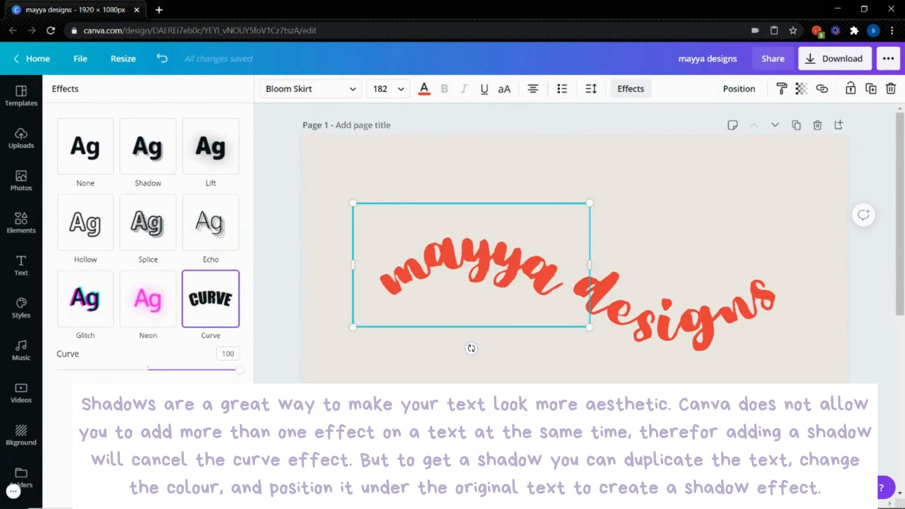
{"action": "left_click", "coordinate": [310, 325]}
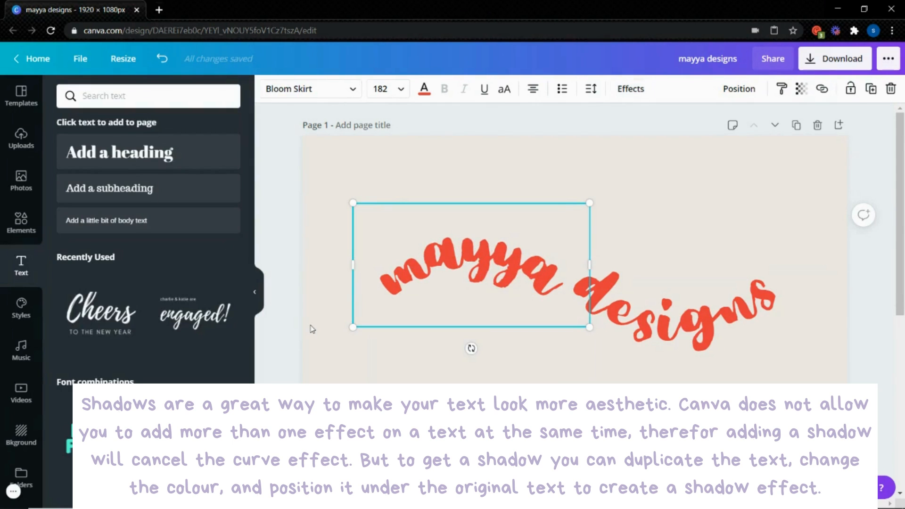
{"action": "left_click", "coordinate": [312, 328]}
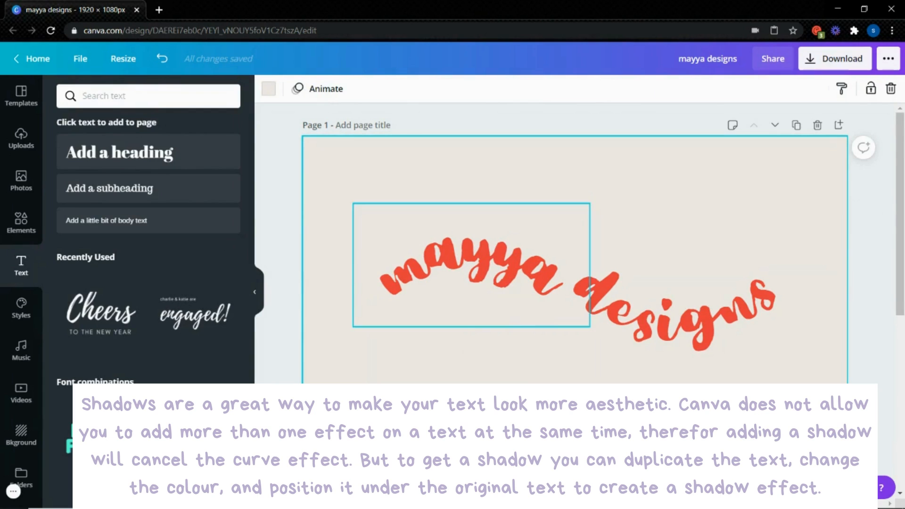
Duplicate the curved words "mayya" and "designs" together and recolour the copies with the orange document colour
{"action": "left_click_drag", "start_coordinate": [463, 185], "coordinate": [607, 303]}
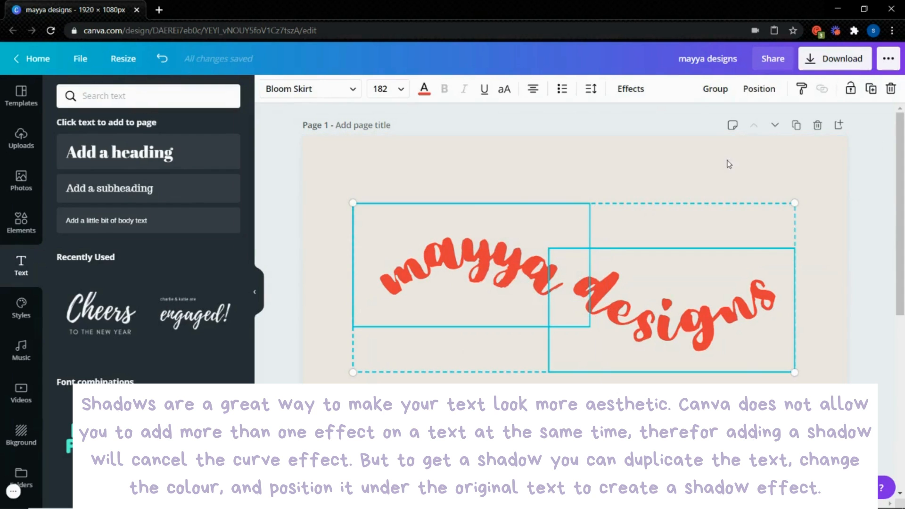
{"action": "left_click", "coordinate": [872, 88]}
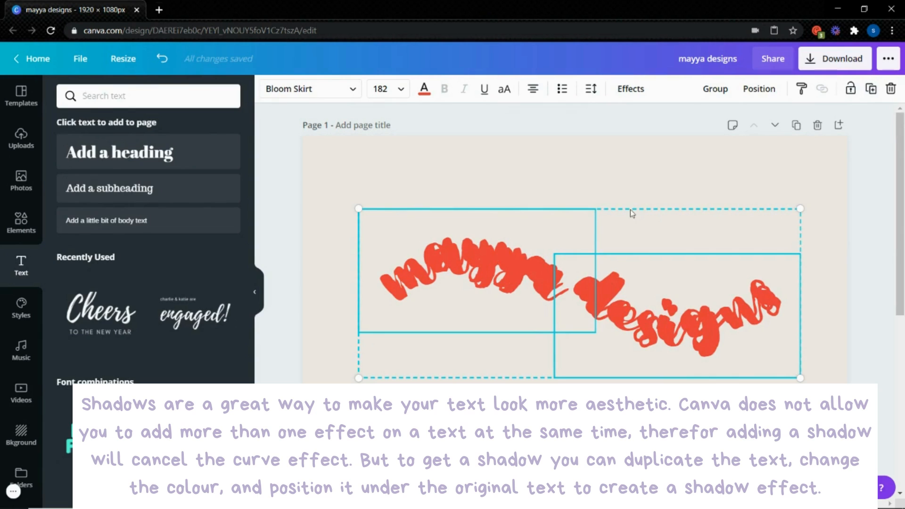
{"action": "left_click", "coordinate": [419, 94]}
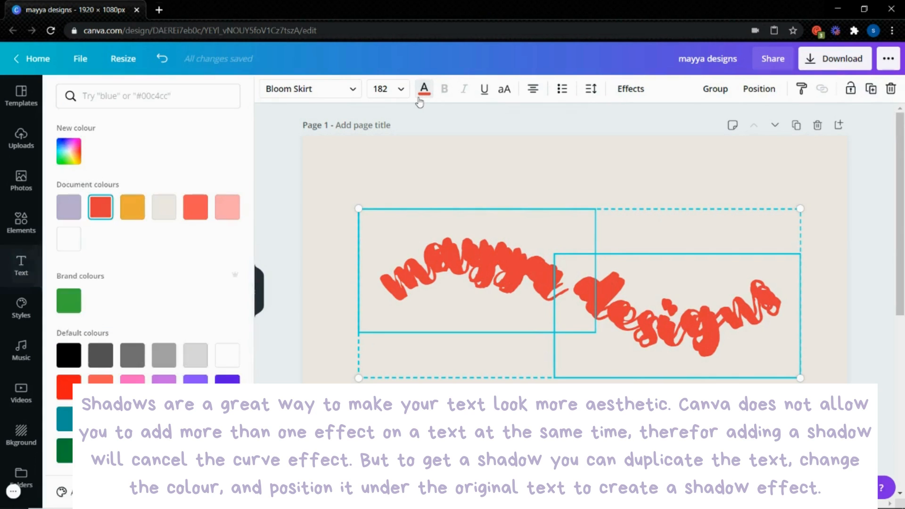
{"action": "left_click", "coordinate": [136, 210]}
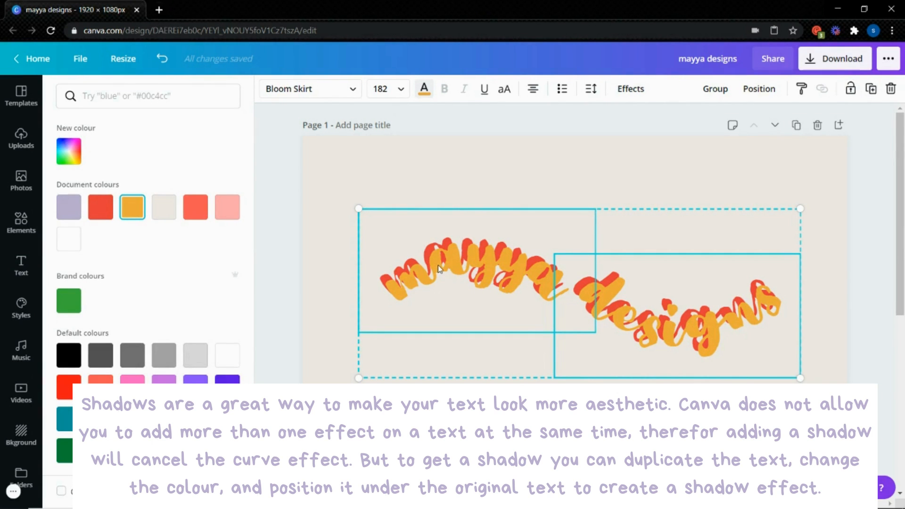
Move the orange copies slightly up and send them to the back, behind the red words
{"action": "left_click_drag", "start_coordinate": [438, 267], "coordinate": [437, 267]}
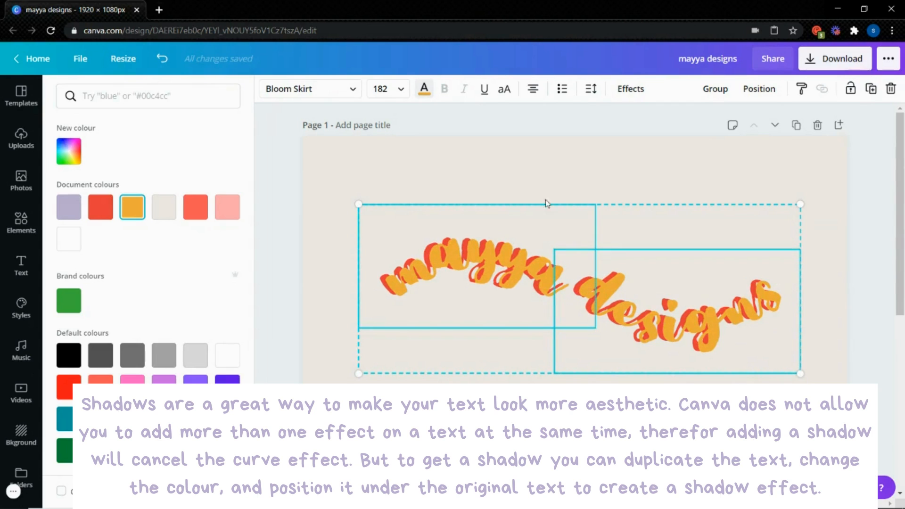
{"action": "left_click", "coordinate": [751, 98]}
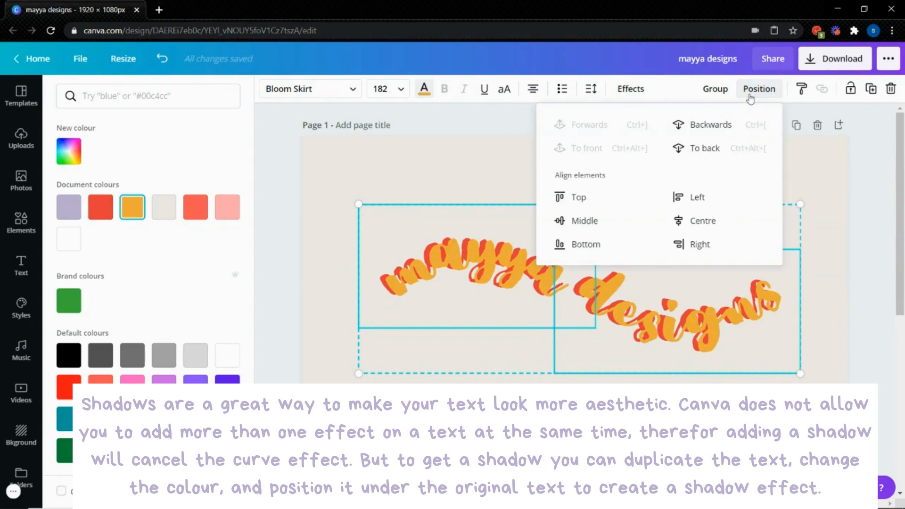
{"action": "left_click", "coordinate": [711, 151]}
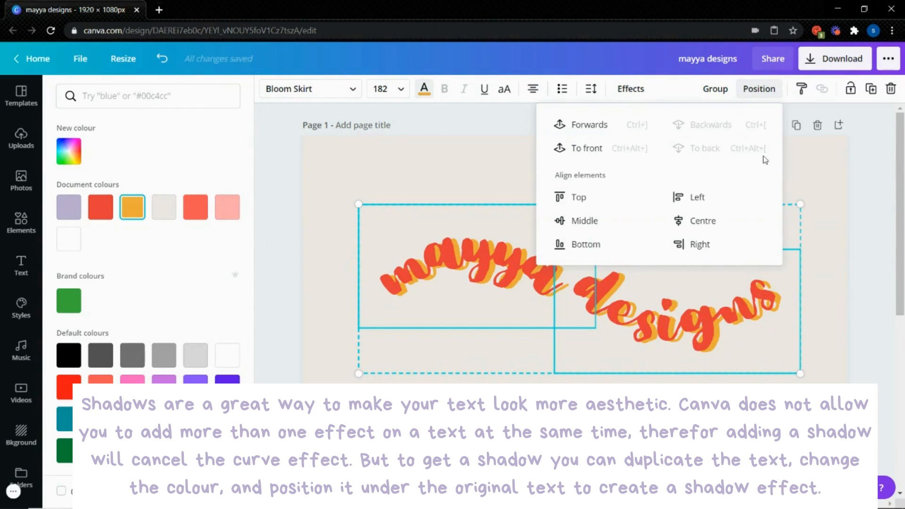
Nudge the orange copies left and slightly down until they form a thin shadow below and to the right of the red words
{"action": "key", "text": "Left"}
{"action": "key", "text": "Left"}
{"action": "key", "text": "Left"}
{"action": "key", "text": "Left"}
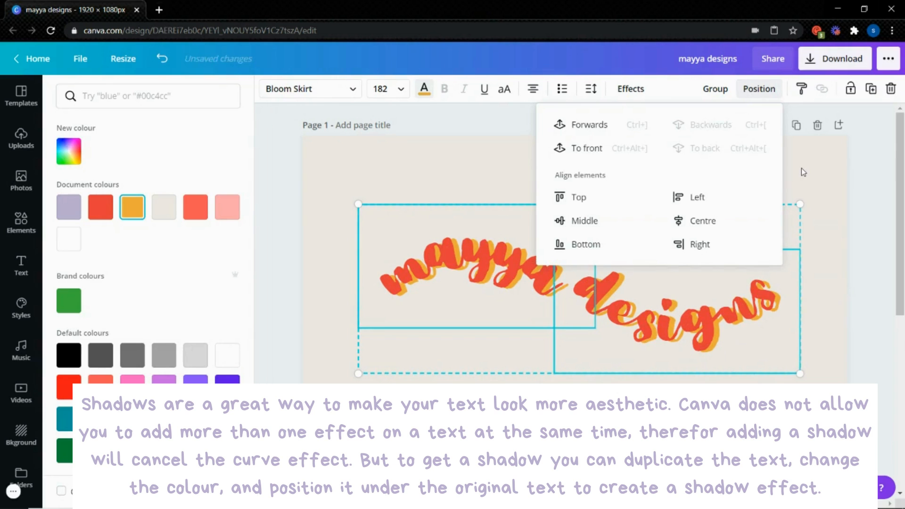
{"action": "key", "text": "Left"}
{"action": "key", "text": "Left"}
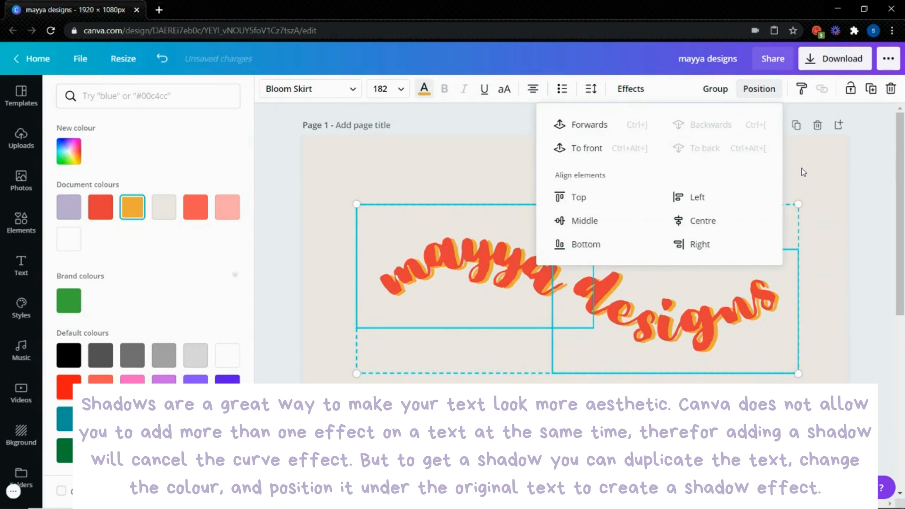
{"action": "key", "text": "Up"}
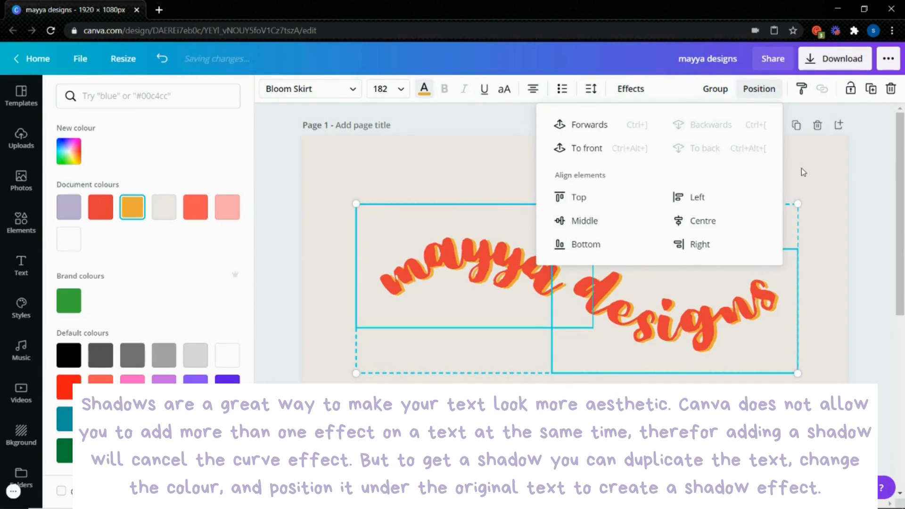
{"action": "key", "text": "Left"}
{"action": "key", "text": "Left"}
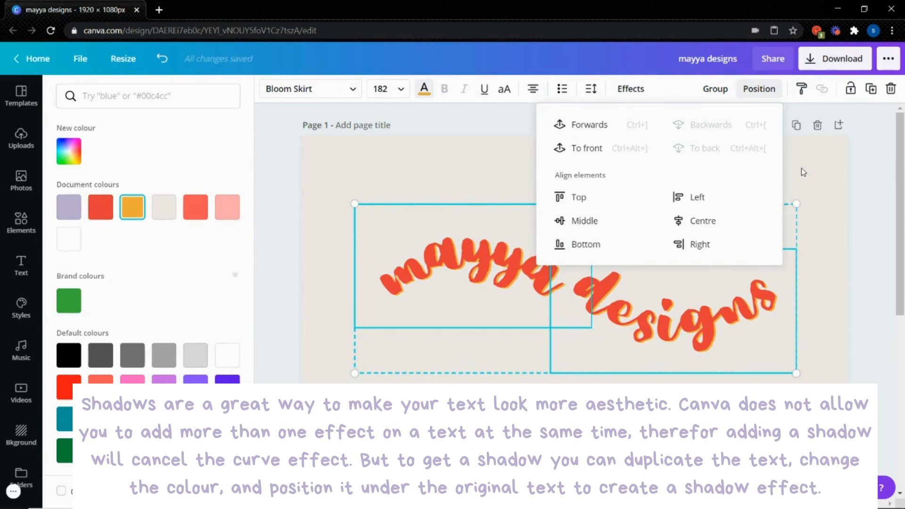
{"action": "key", "text": "Left"}
{"action": "key", "text": "Right"}
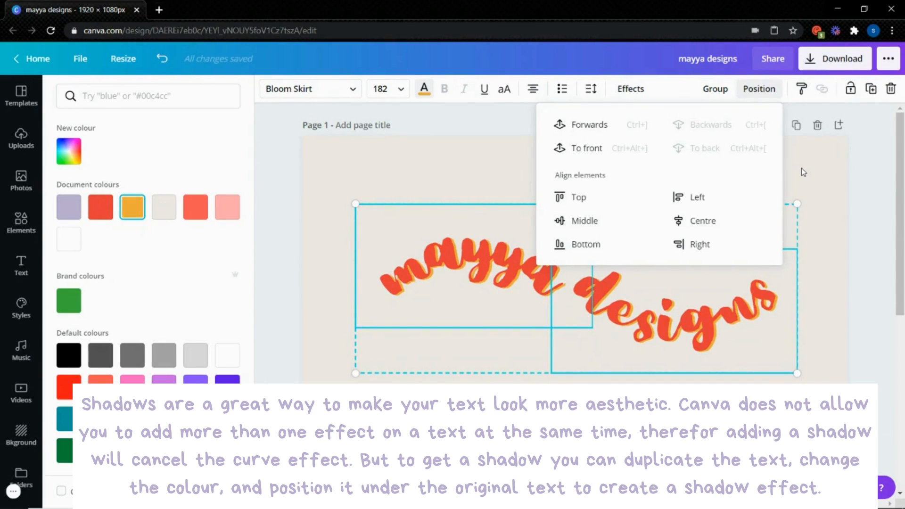
{"action": "key", "text": "Down"}
{"action": "key", "text": "Down"}
{"action": "key", "text": "Down"}
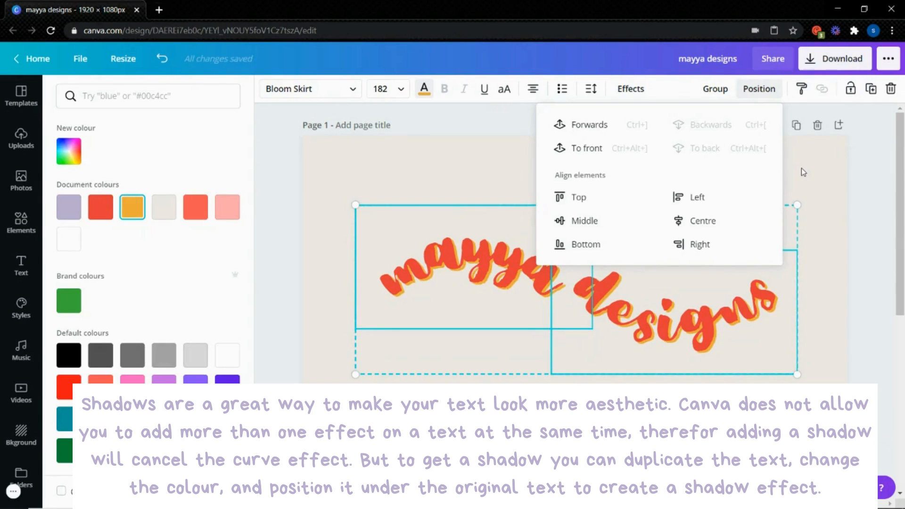
{"action": "key", "text": "Left"}
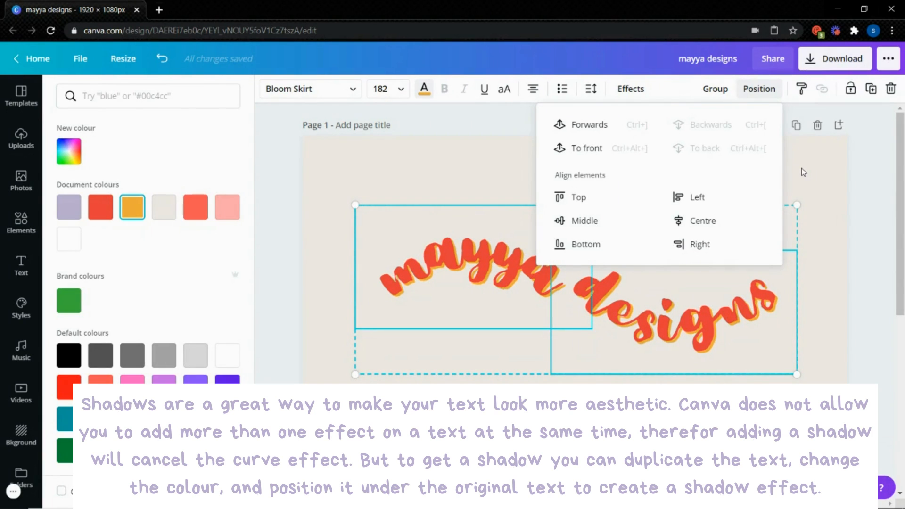
{"action": "key", "text": "Escape"}
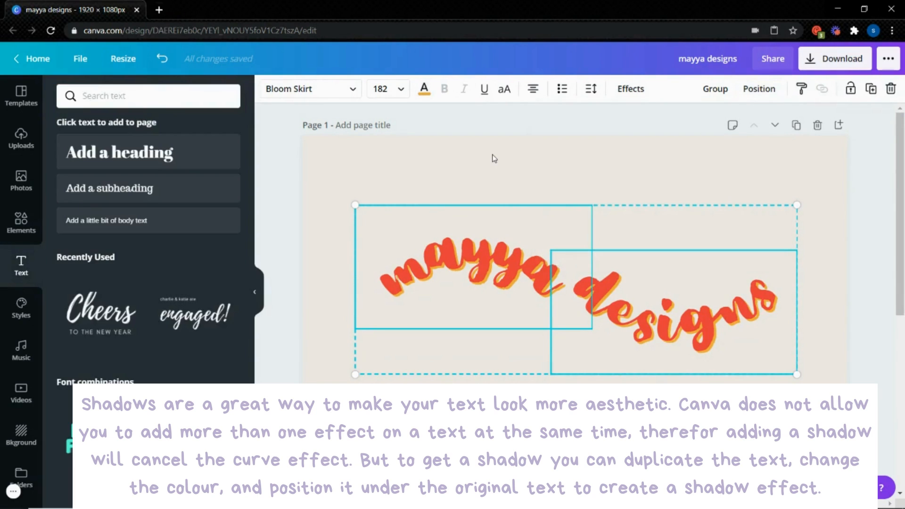
{"action": "left_click", "coordinate": [495, 158]}
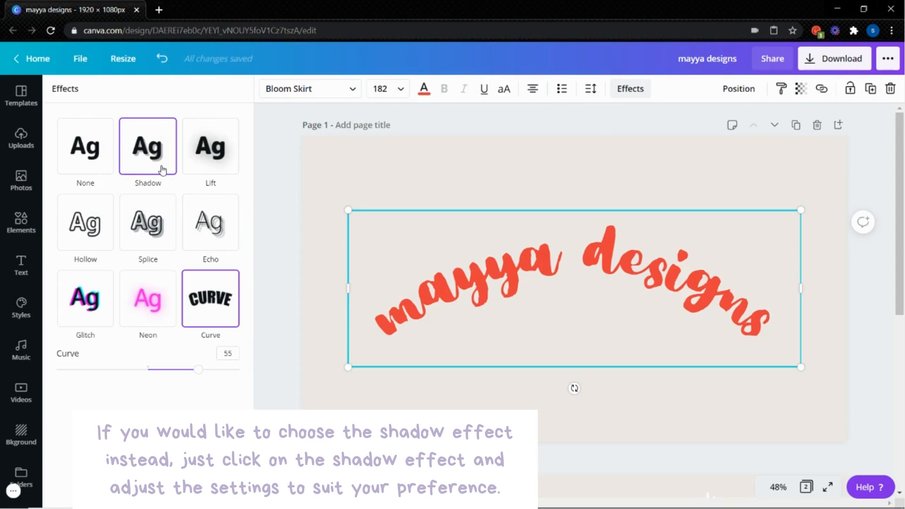
Apply the Shadow effect to the straight "mayya designs" text and change the text colour to white
{"action": "left_click", "coordinate": [162, 170]}
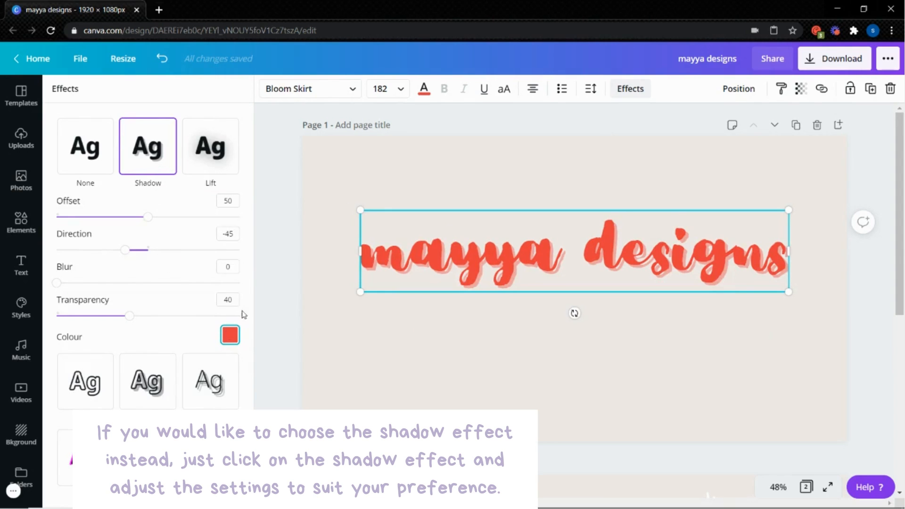
{"action": "left_click", "coordinate": [425, 97]}
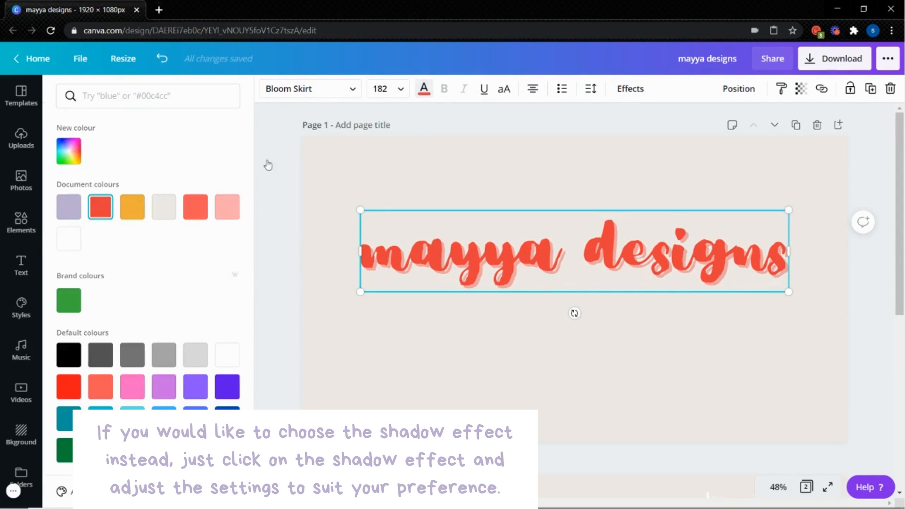
{"action": "left_click", "coordinate": [69, 244]}
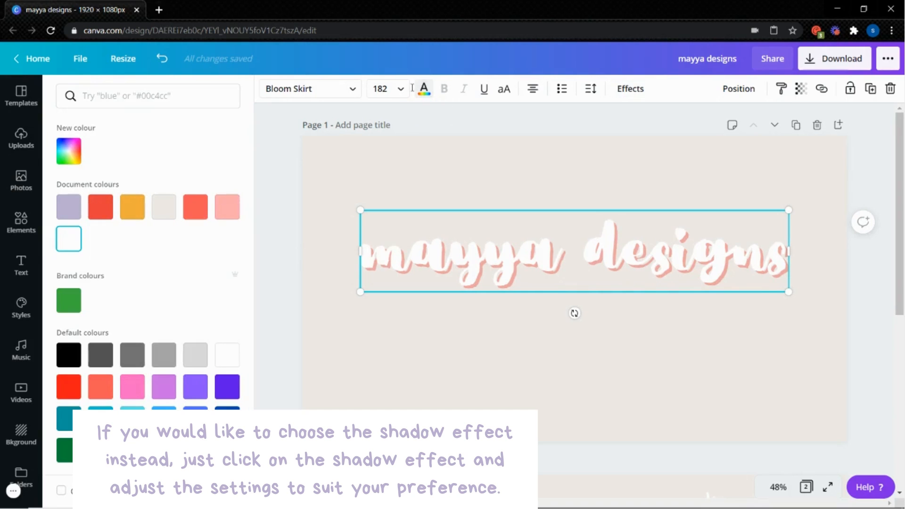
Change the shadow colour of the white "mayya designs" text to the lavender document colour
{"action": "left_click", "coordinate": [635, 93]}
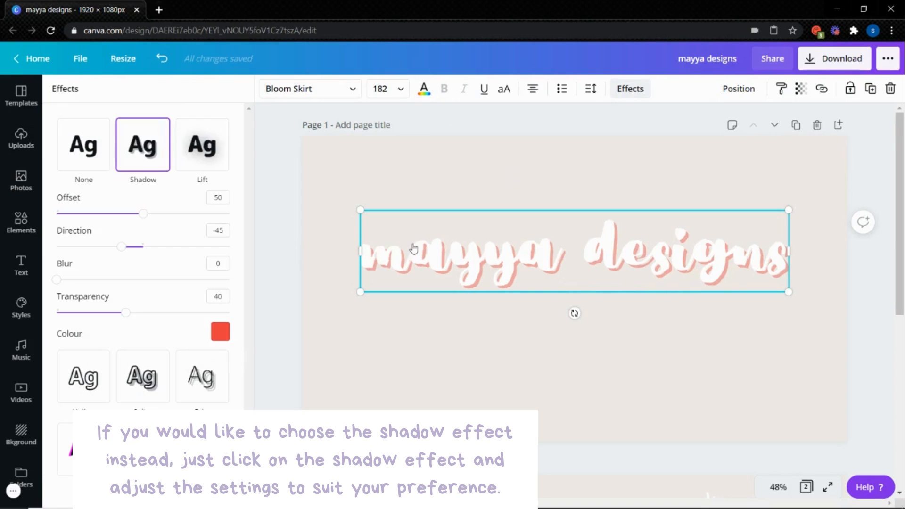
{"action": "left_click", "coordinate": [218, 334]}
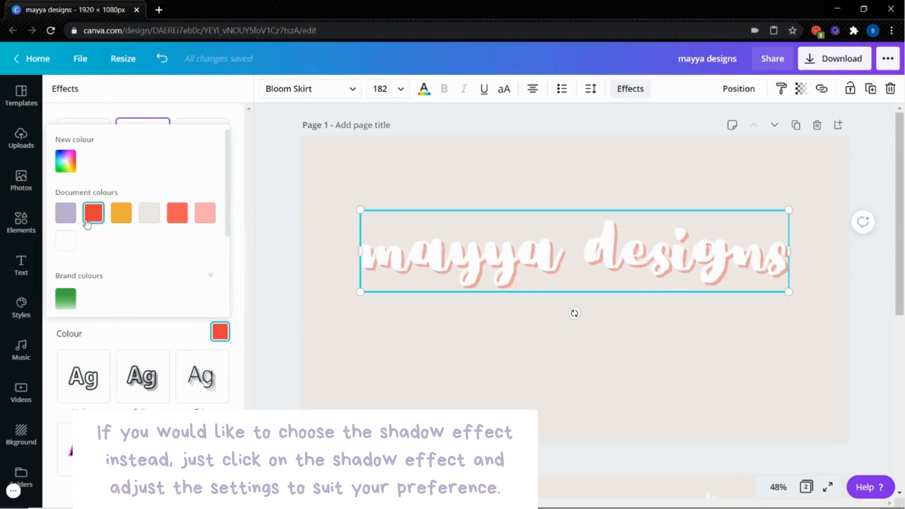
{"action": "left_click", "coordinate": [69, 217]}
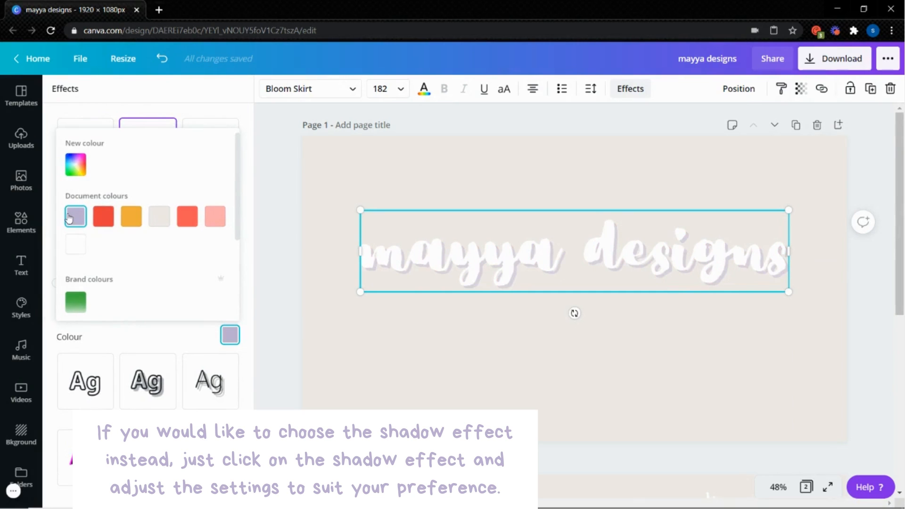
{"action": "left_click", "coordinate": [249, 279]}
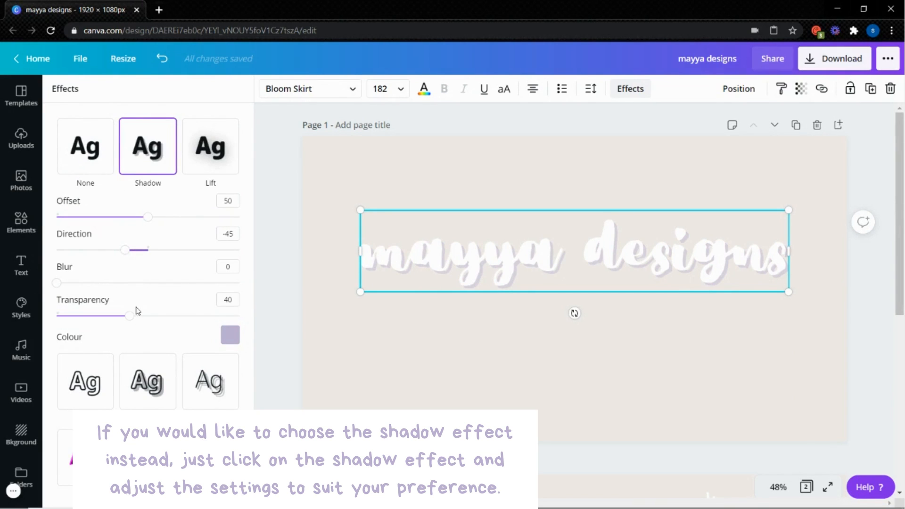
Set the shadow's transparency to 100 and direction to -26, and move the text down to the middle of the page
{"action": "left_click_drag", "start_coordinate": [200, 315], "coordinate": [232, 319]}
{"action": "left_click_drag", "start_coordinate": [121, 246], "coordinate": [130, 246]}
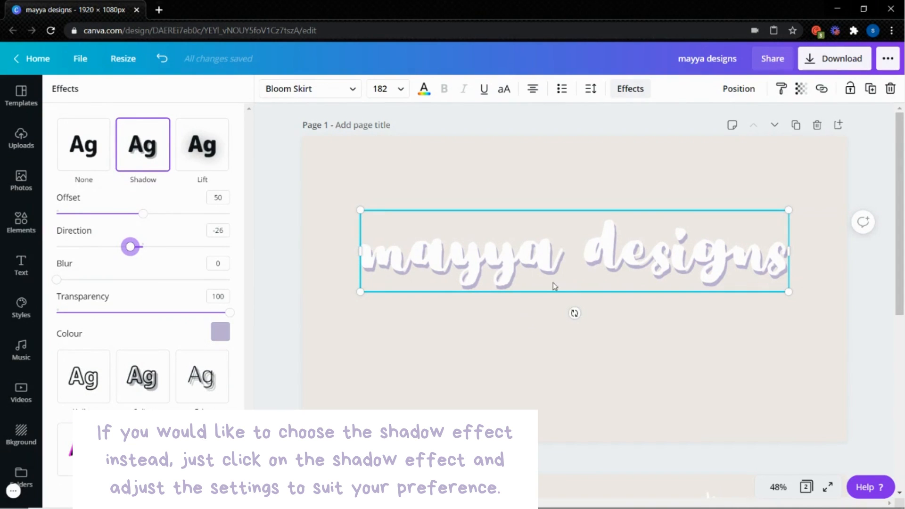
{"action": "left_click_drag", "start_coordinate": [556, 285], "coordinate": [556, 318]}
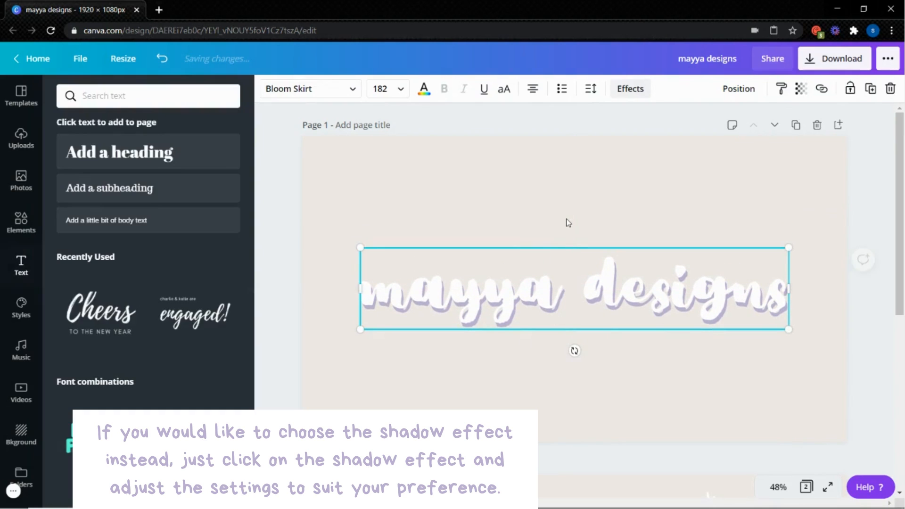
{"action": "left_click", "coordinate": [568, 223]}
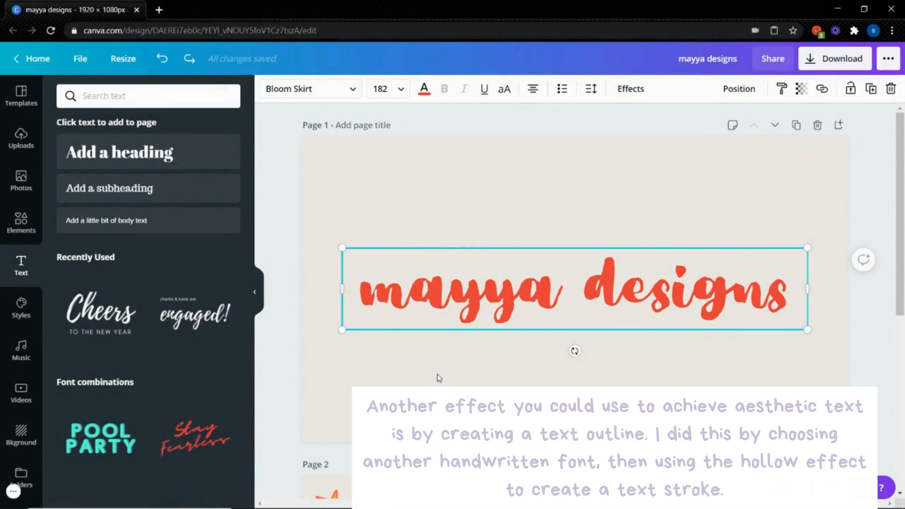
{"action": "left_click", "coordinate": [438, 377]}
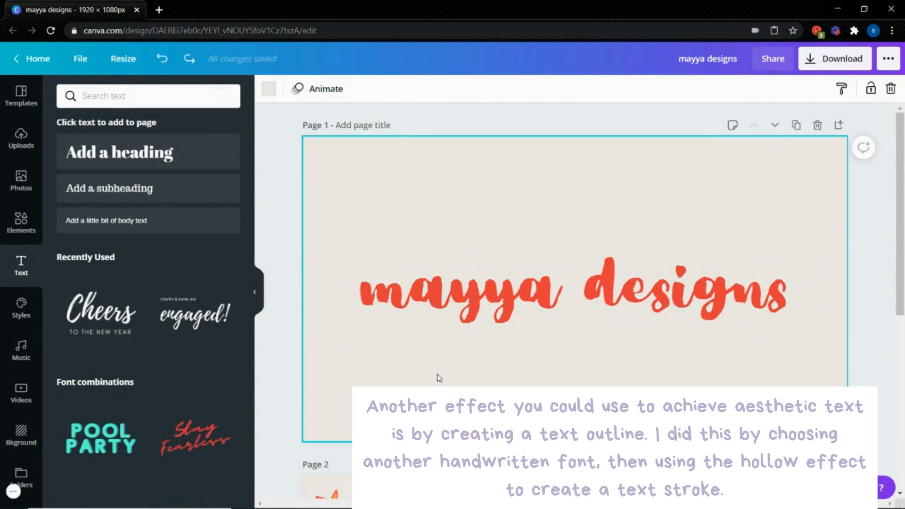
Change the straight red "mayya designs" text to the Bryndan Write font and set its colour to black
{"action": "left_click", "coordinate": [472, 317]}
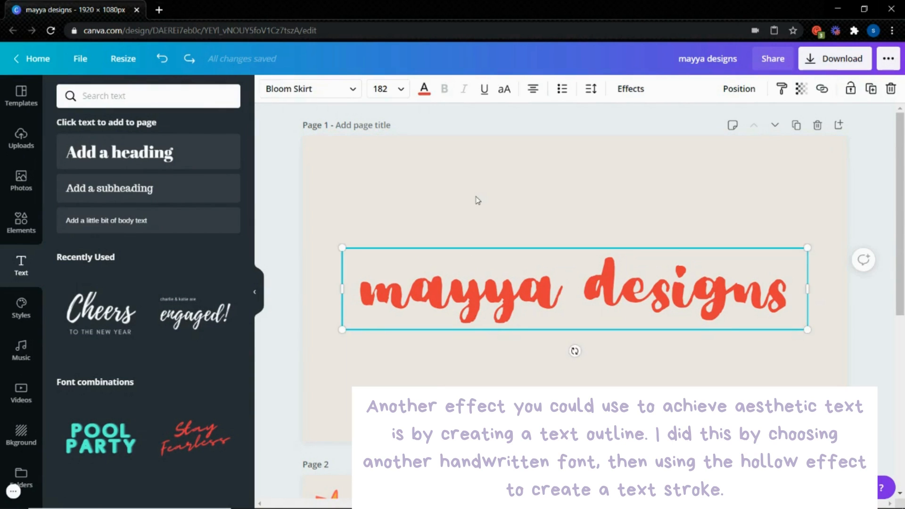
{"action": "left_click", "coordinate": [349, 97]}
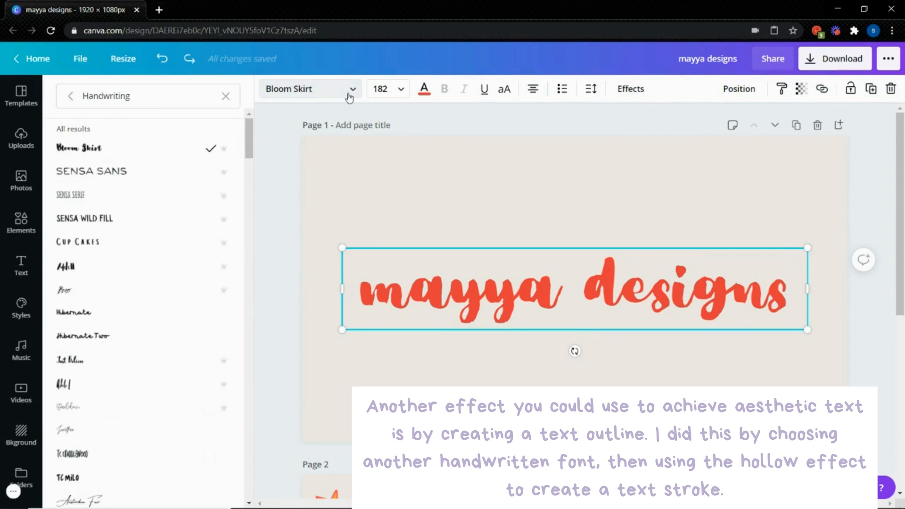
{"action": "left_click", "coordinate": [227, 96]}
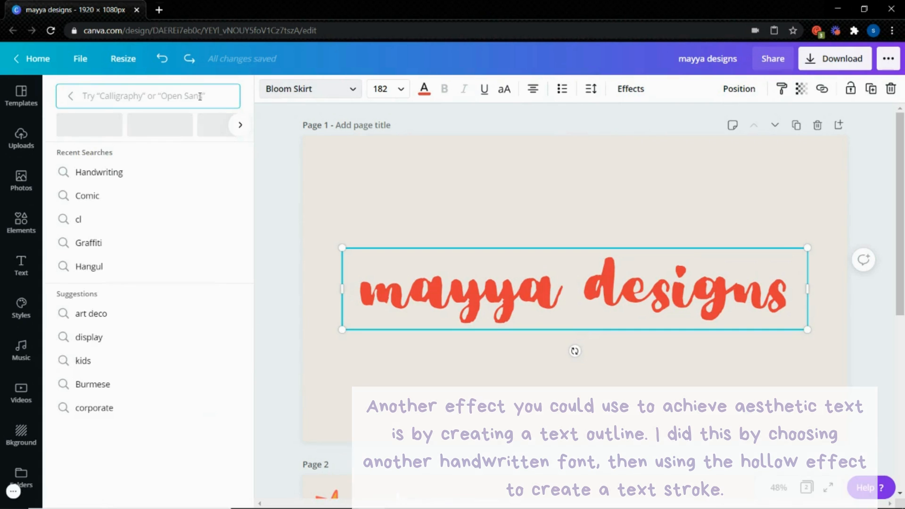
{"action": "type", "text": "bry"}
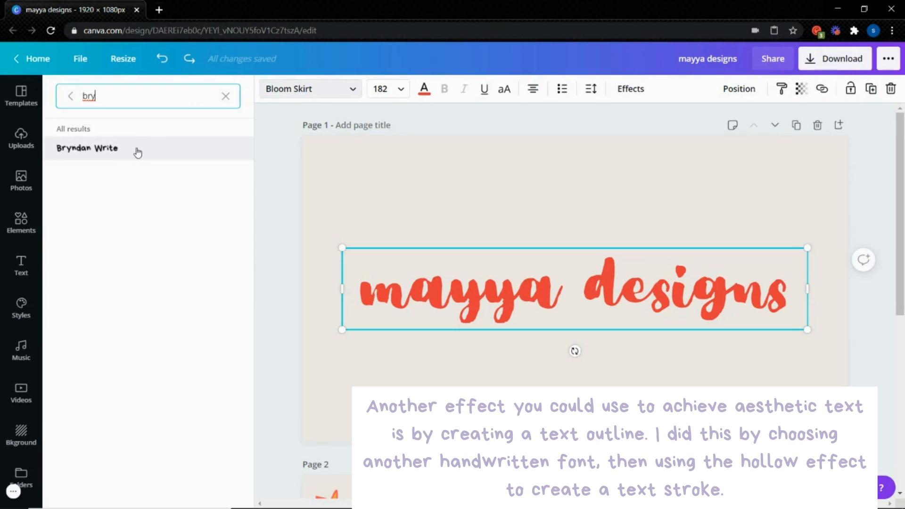
{"action": "left_click", "coordinate": [137, 150]}
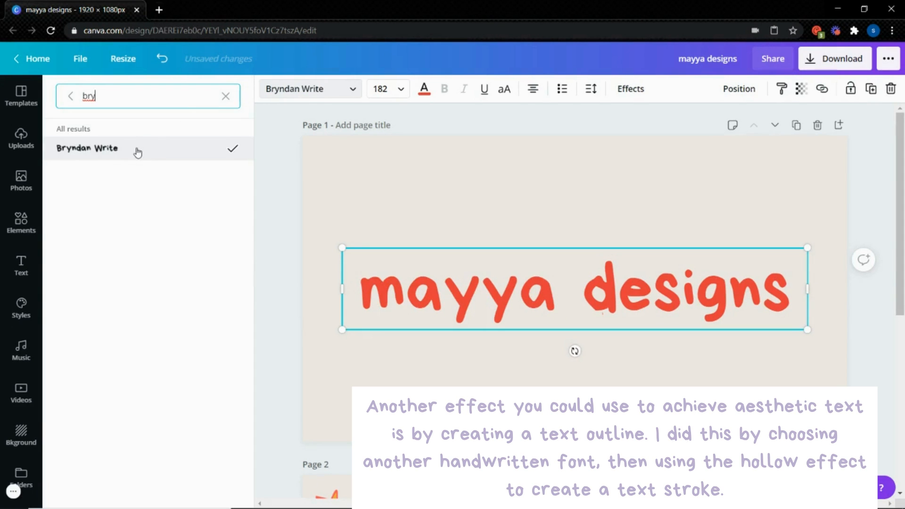
{"action": "left_click", "coordinate": [423, 93]}
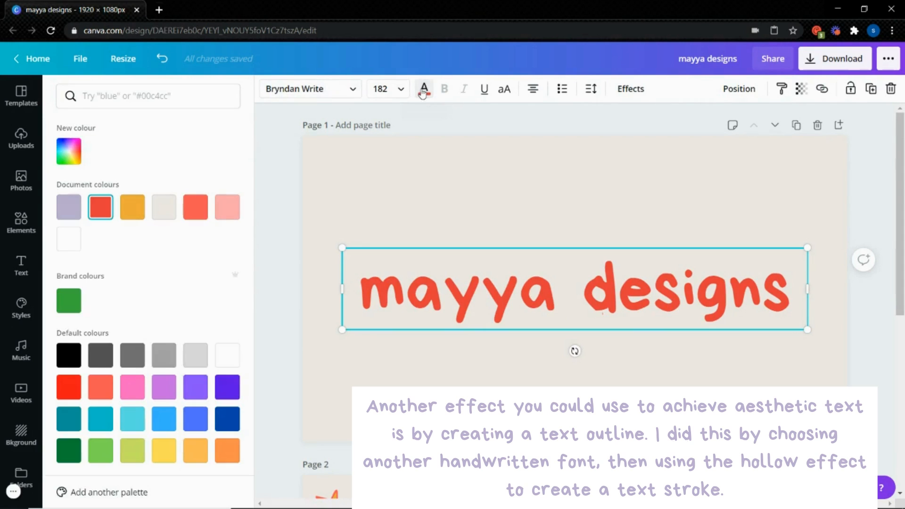
{"action": "left_click", "coordinate": [67, 364]}
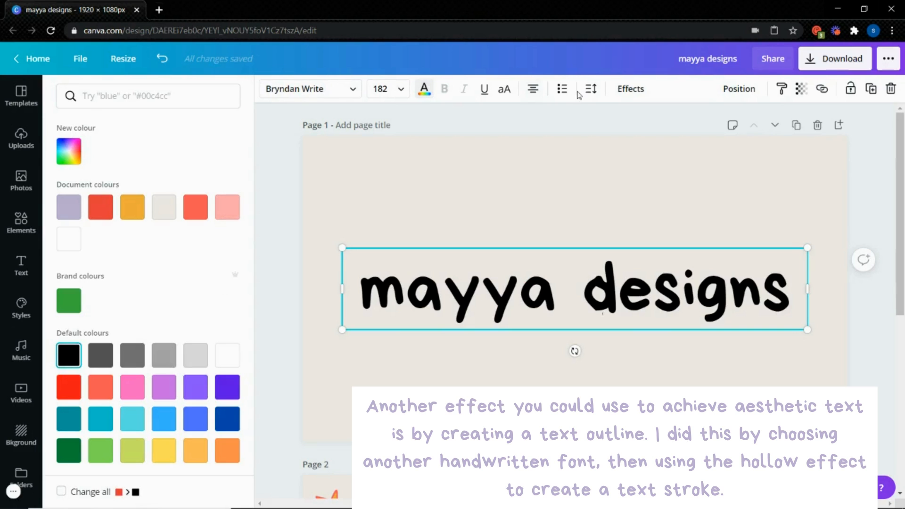
Apply the Hollow effect with thickness 17 to the text, and shrink it to font size 147 centred on the page
{"action": "left_click", "coordinate": [622, 94]}
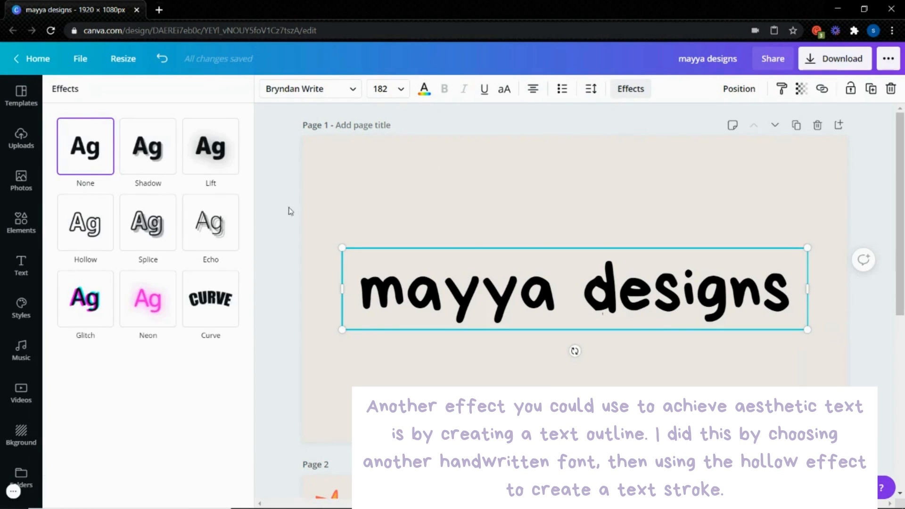
{"action": "left_click", "coordinate": [95, 234]}
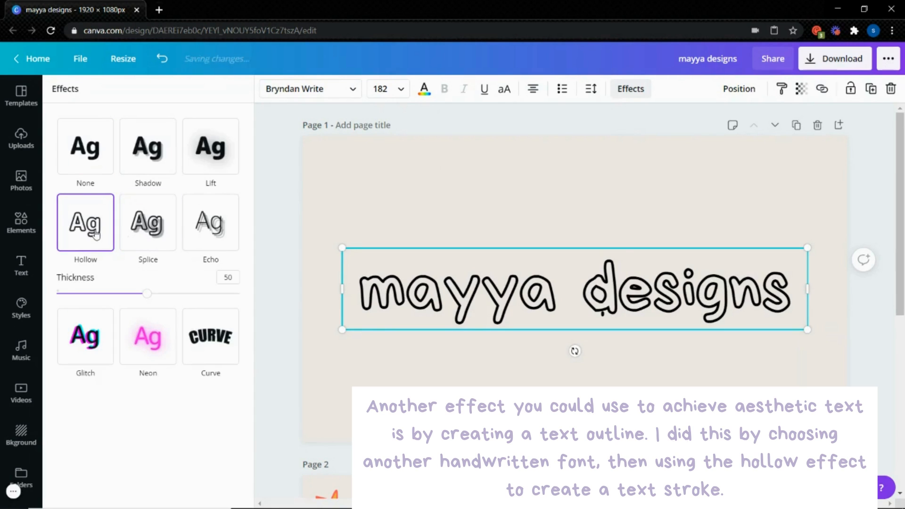
{"action": "left_click_drag", "start_coordinate": [146, 296], "coordinate": [87, 299]}
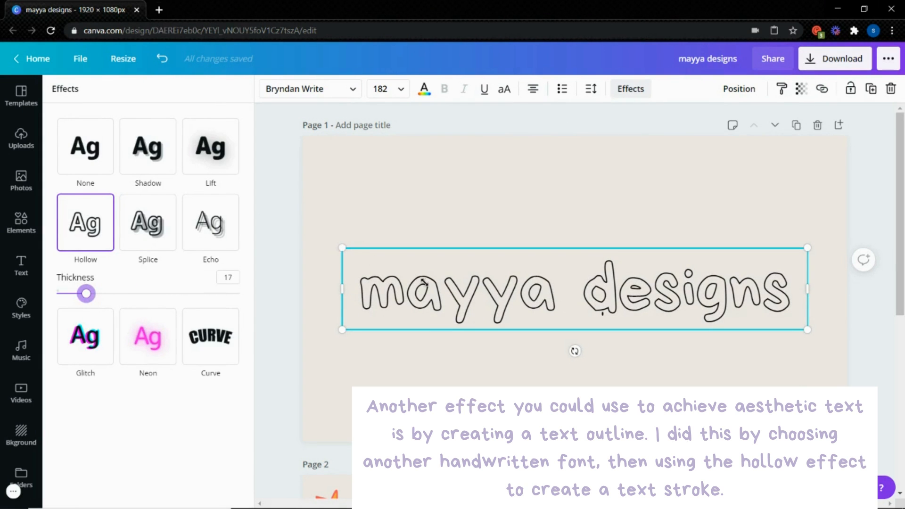
{"action": "left_click_drag", "start_coordinate": [343, 247], "coordinate": [424, 283]}
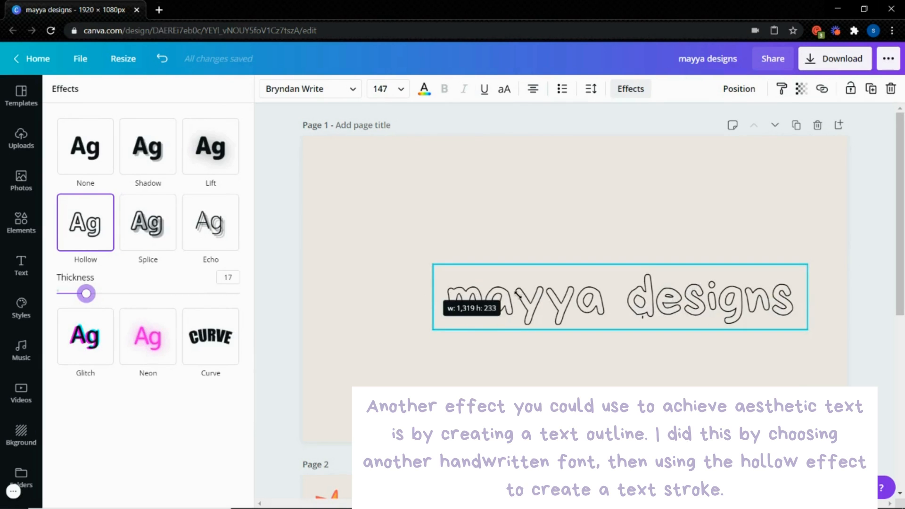
{"action": "left_click_drag", "start_coordinate": [518, 298], "coordinate": [473, 288]}
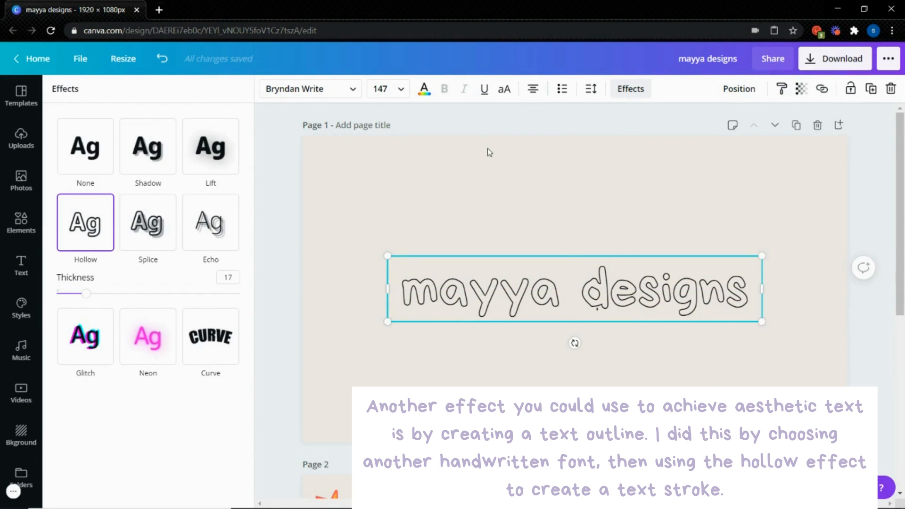
Try white, lavender and orange document colours on the hollow "mayya designs" text and settle on white
{"action": "left_click", "coordinate": [425, 90]}
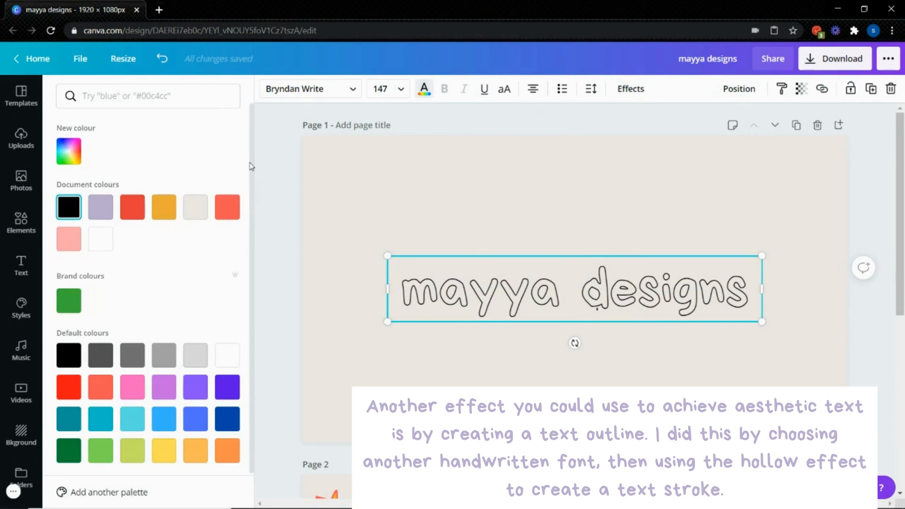
{"action": "left_click", "coordinate": [105, 246]}
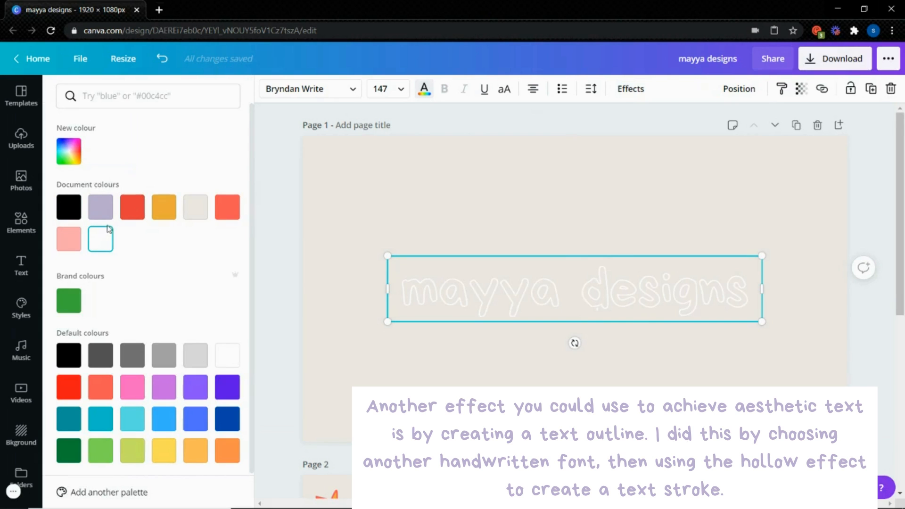
{"action": "left_click", "coordinate": [108, 220]}
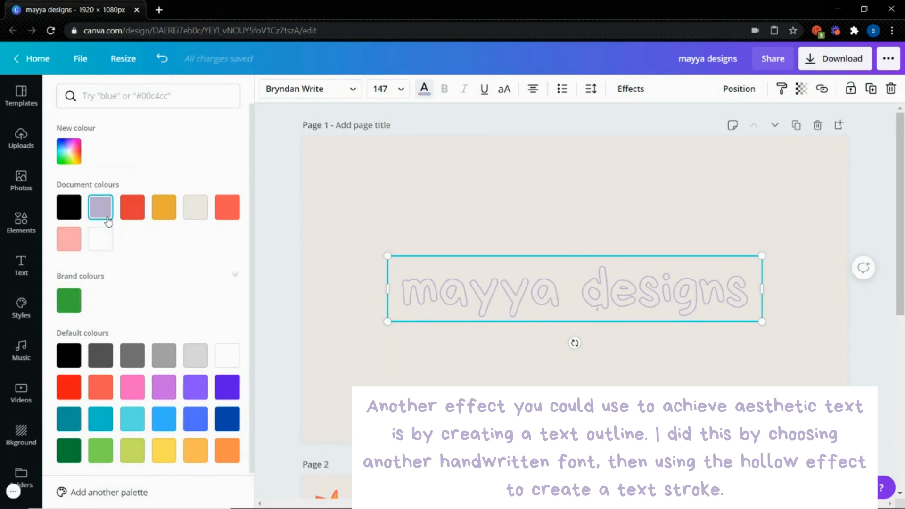
{"action": "left_click", "coordinate": [155, 214]}
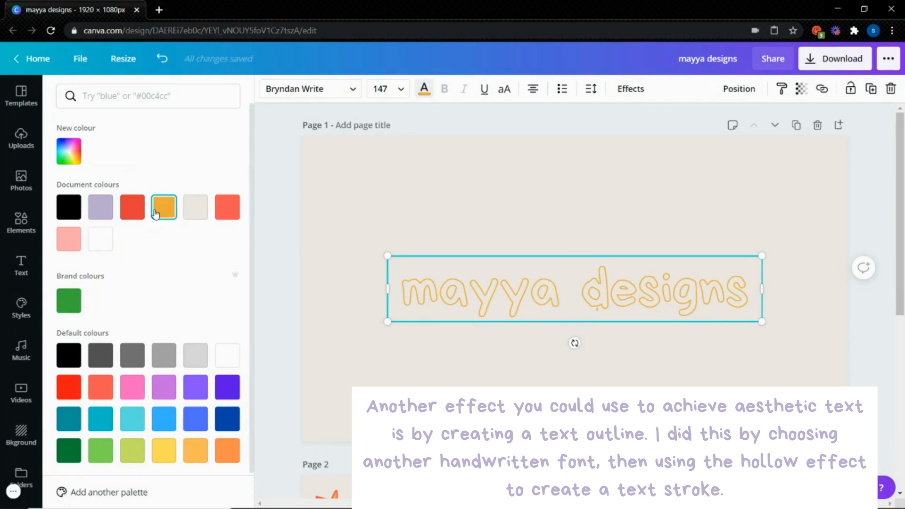
{"action": "left_click", "coordinate": [100, 239]}
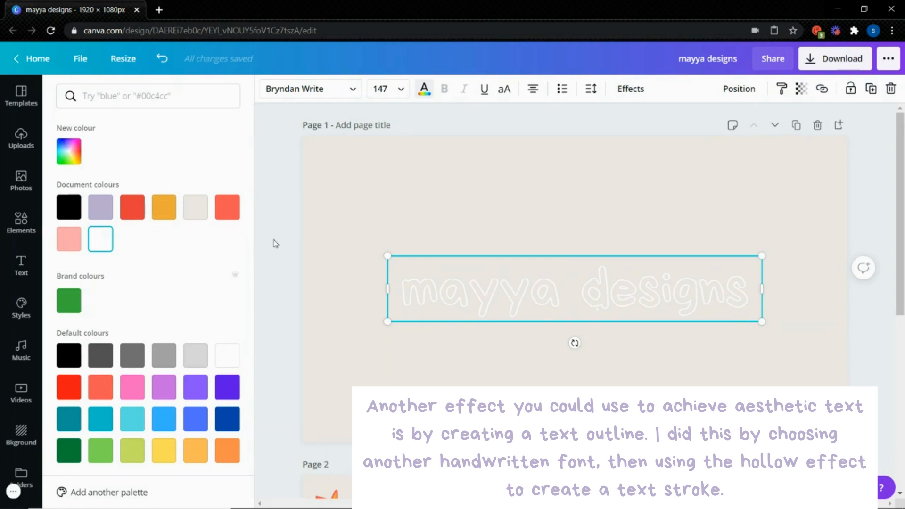
{"action": "left_click", "coordinate": [274, 241]}
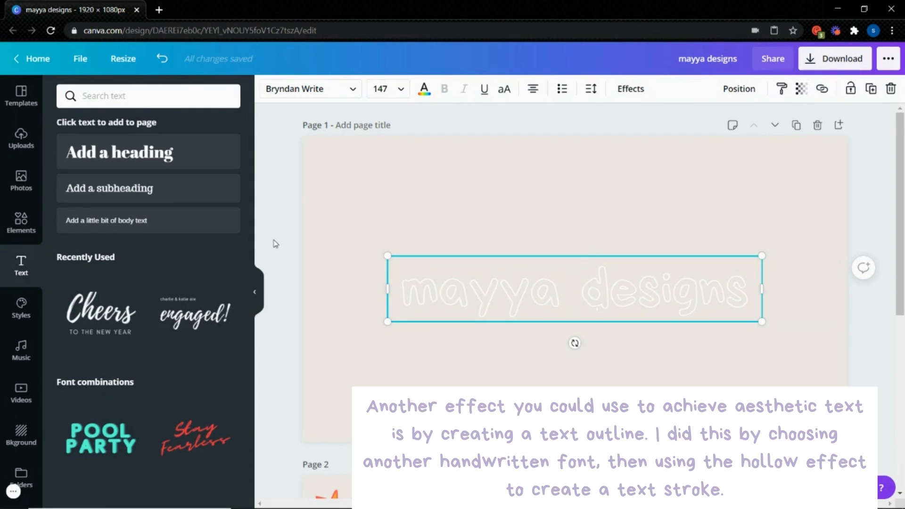
{"action": "left_click", "coordinate": [317, 245]}
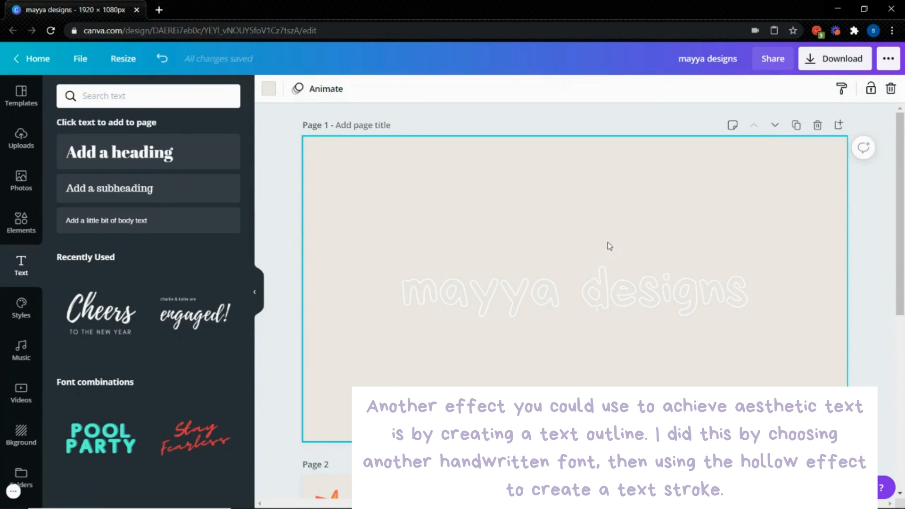
{"action": "left_click", "coordinate": [593, 283]}
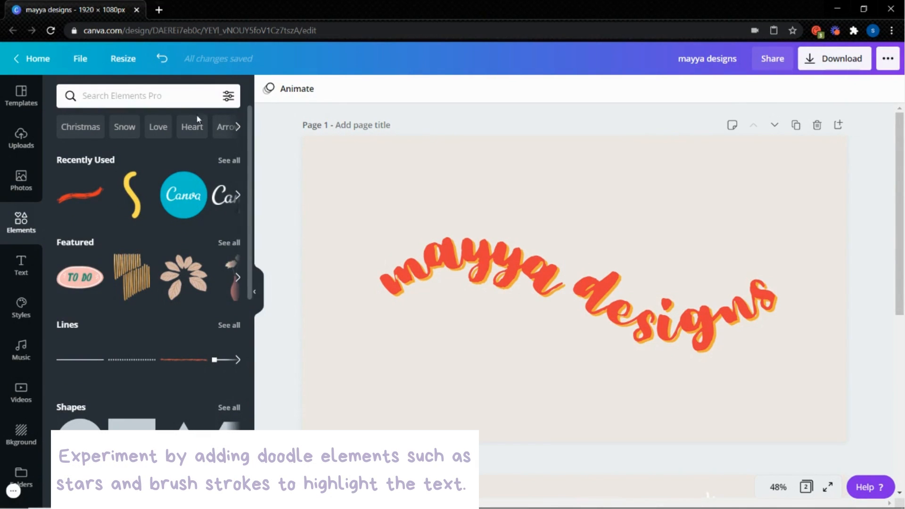
Search the elements for "doodle" and add the two-sparkle line drawing to the page with the curved words
{"action": "left_click", "coordinate": [187, 102]}
{"action": "type", "text": "doodle"}
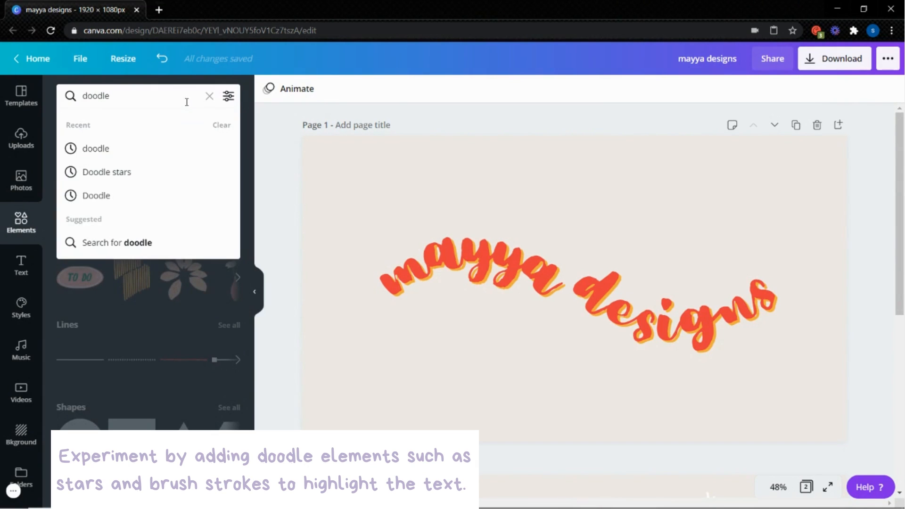
{"action": "key", "text": "Return"}
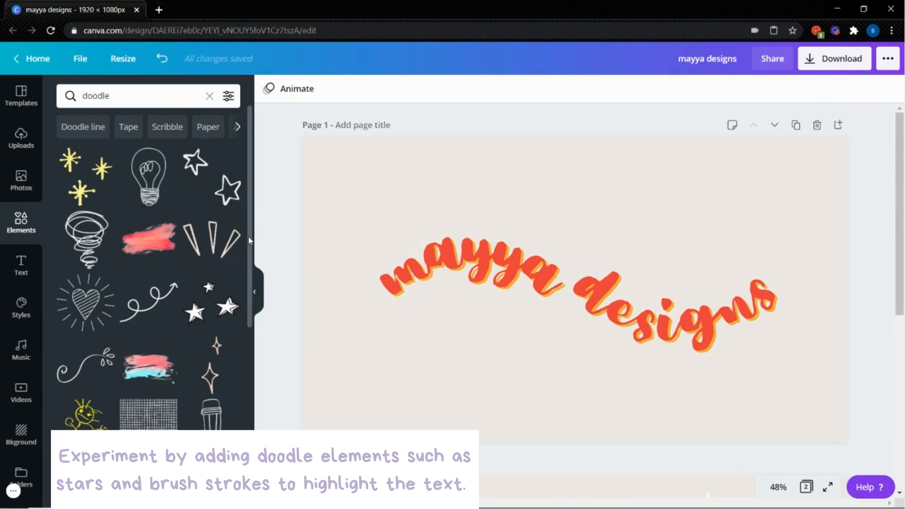
{"action": "left_click_drag", "start_coordinate": [249, 242], "coordinate": [249, 266]}
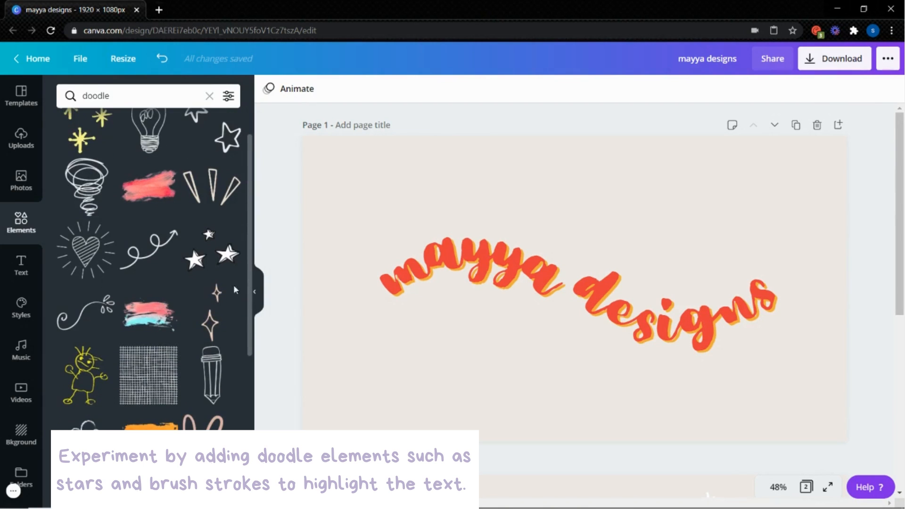
{"action": "left_click", "coordinate": [215, 312]}
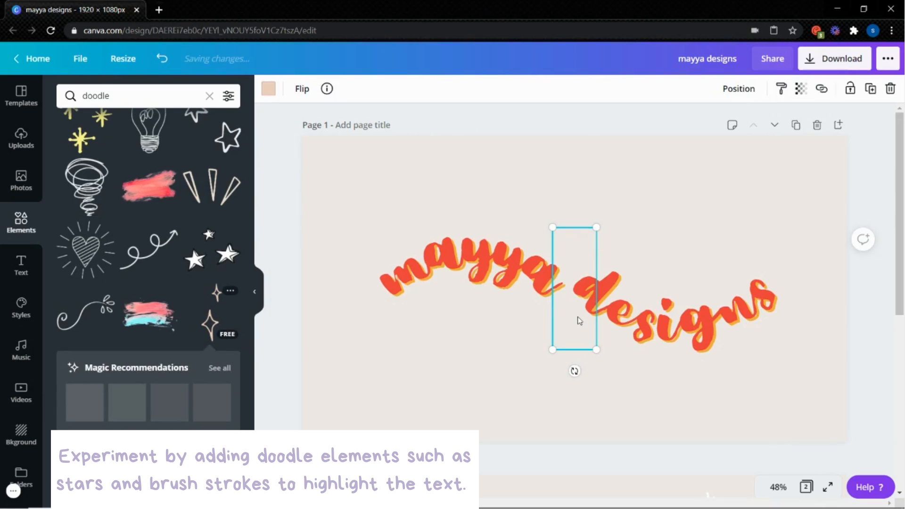
Shrink the sparkle doodle and recolour it white
{"action": "left_click_drag", "start_coordinate": [597, 350], "coordinate": [577, 316]}
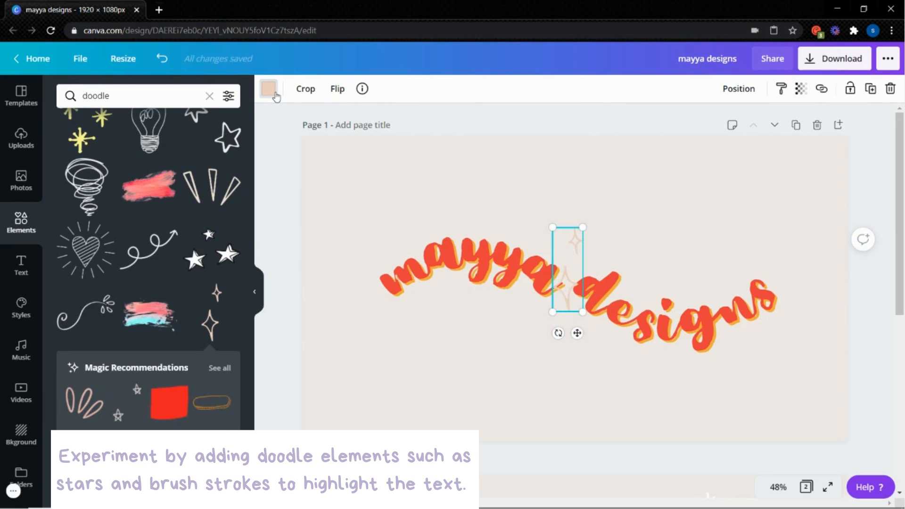
{"action": "left_click", "coordinate": [275, 96]}
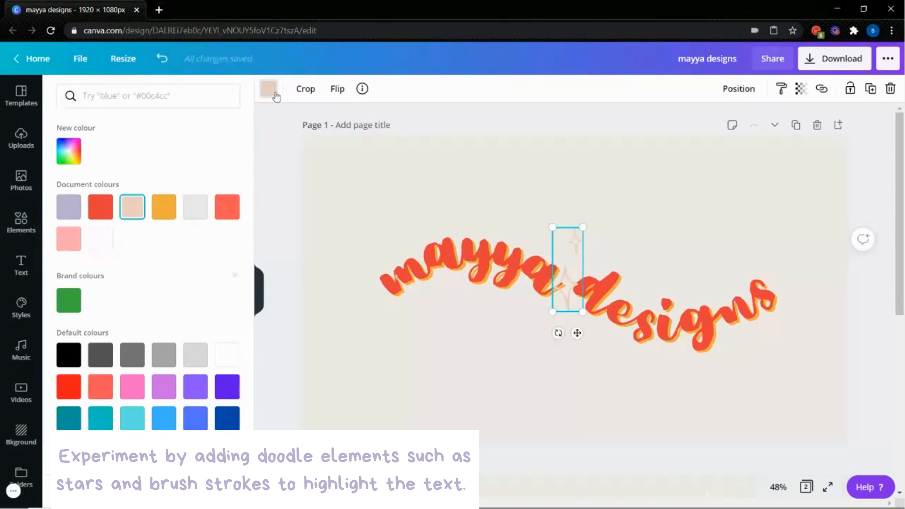
{"action": "left_click", "coordinate": [105, 237]}
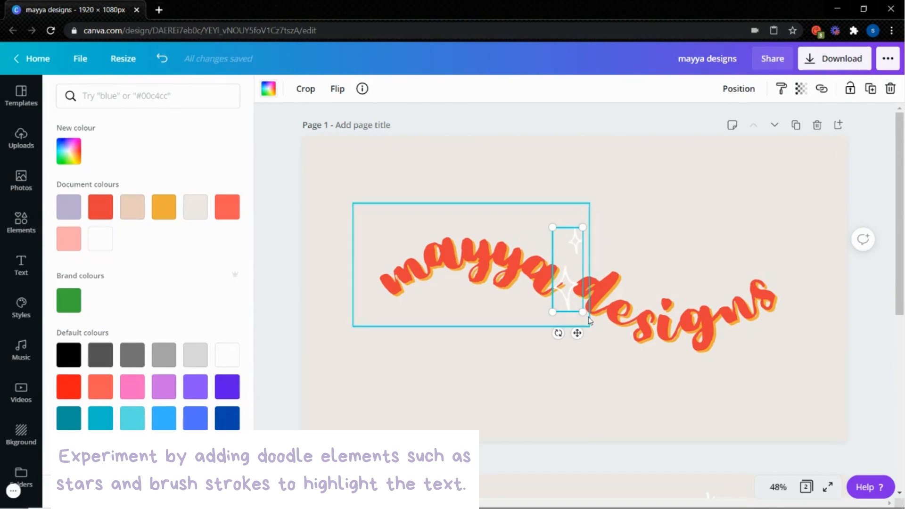
Place the small white sparkles above the start of "mayya" and a duplicate below the end of "designs"
{"action": "left_click_drag", "start_coordinate": [564, 276], "coordinate": [370, 223]}
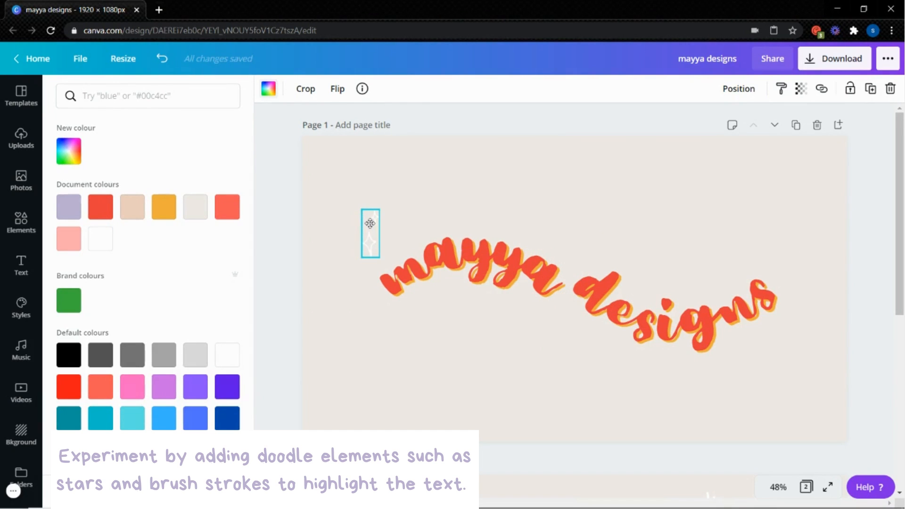
{"action": "left_click", "coordinate": [870, 89]}
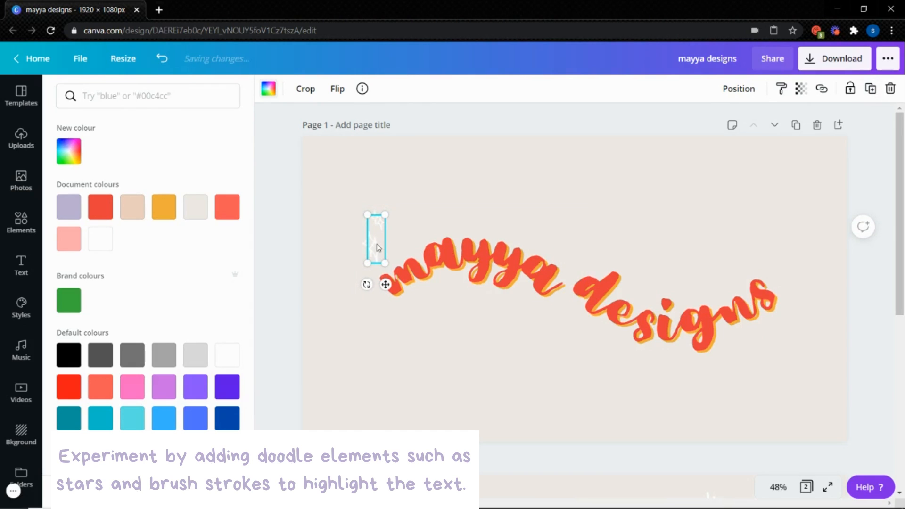
{"action": "left_click_drag", "start_coordinate": [377, 243], "coordinate": [769, 376]}
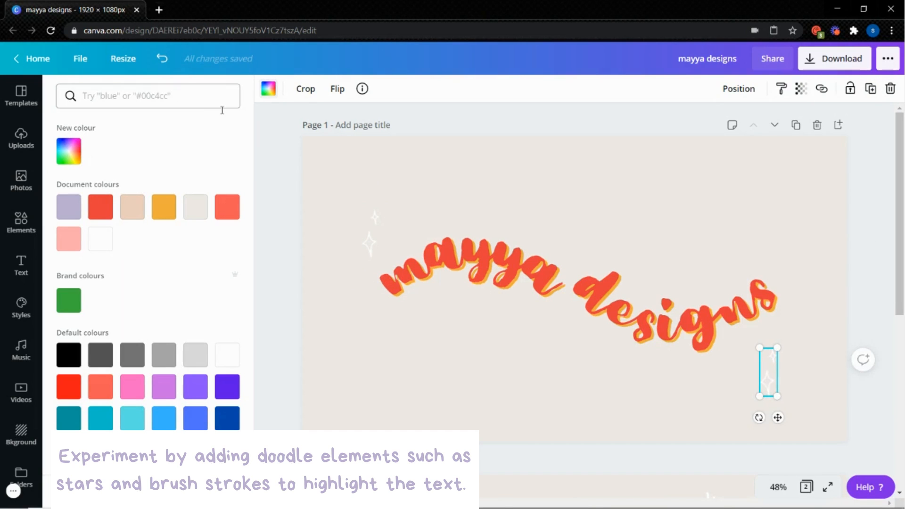
Add the recently used red brush stroke, shrink it slightly and rotate it clockwise to follow the curved words
{"action": "left_click", "coordinate": [18, 216]}
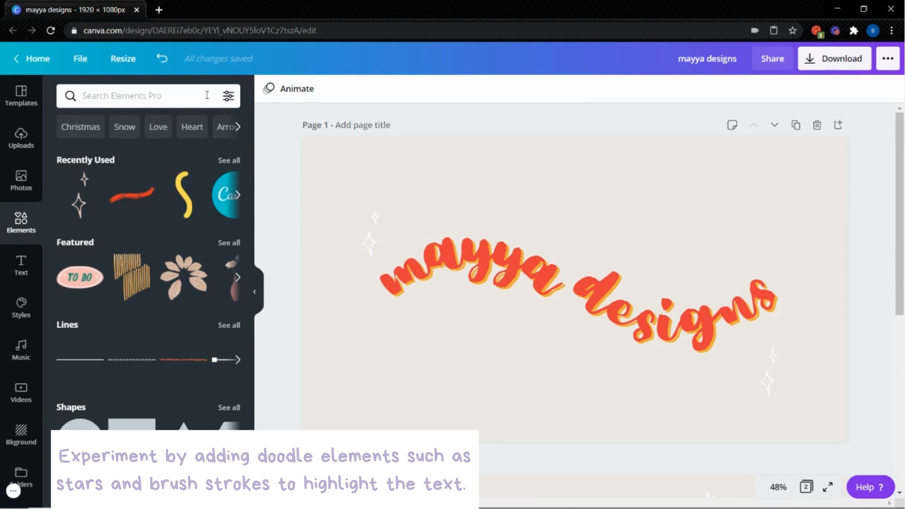
{"action": "left_click", "coordinate": [137, 196]}
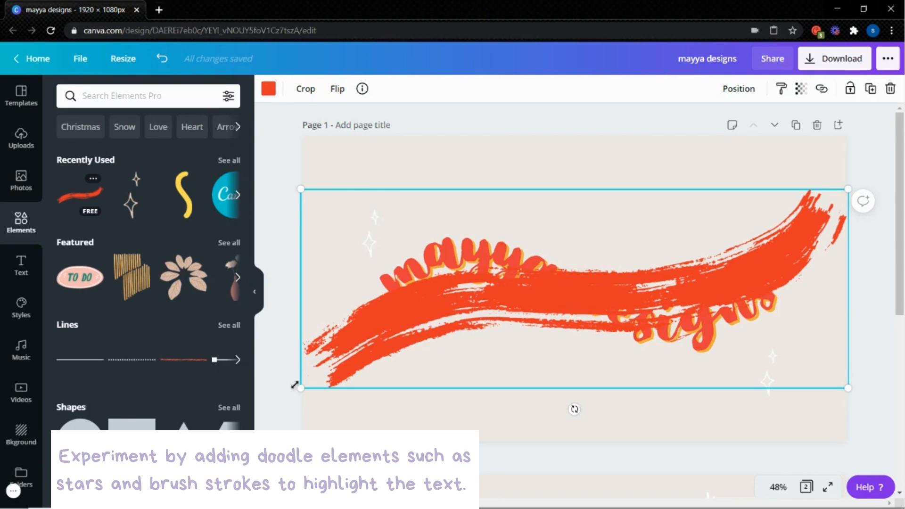
{"action": "left_click_drag", "start_coordinate": [302, 383], "coordinate": [341, 342]}
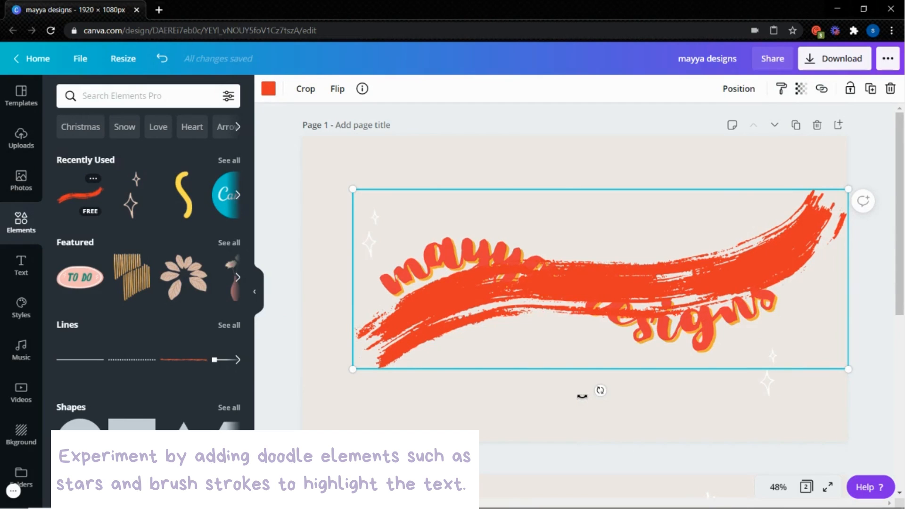
{"action": "left_click_drag", "start_coordinate": [583, 396], "coordinate": [567, 385]}
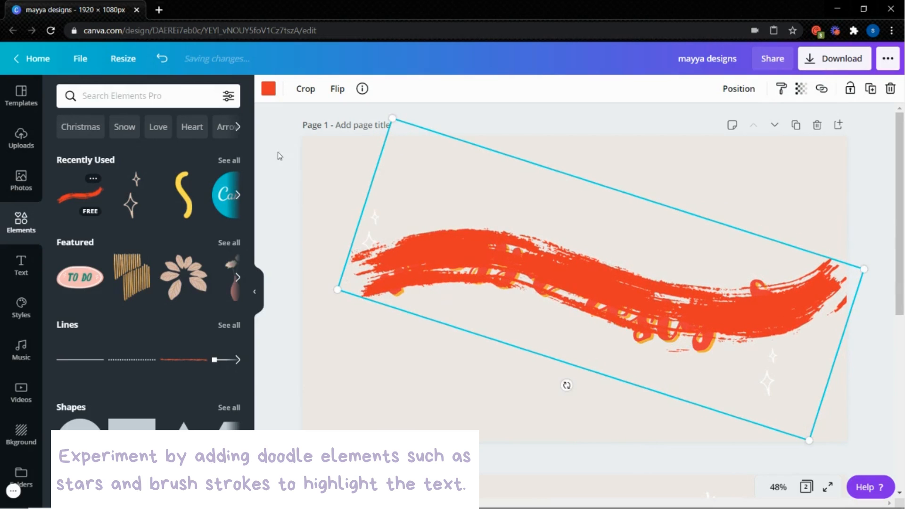
Recolour the brush stroke white and shift it slightly down and left over the curved words
{"action": "left_click", "coordinate": [270, 94]}
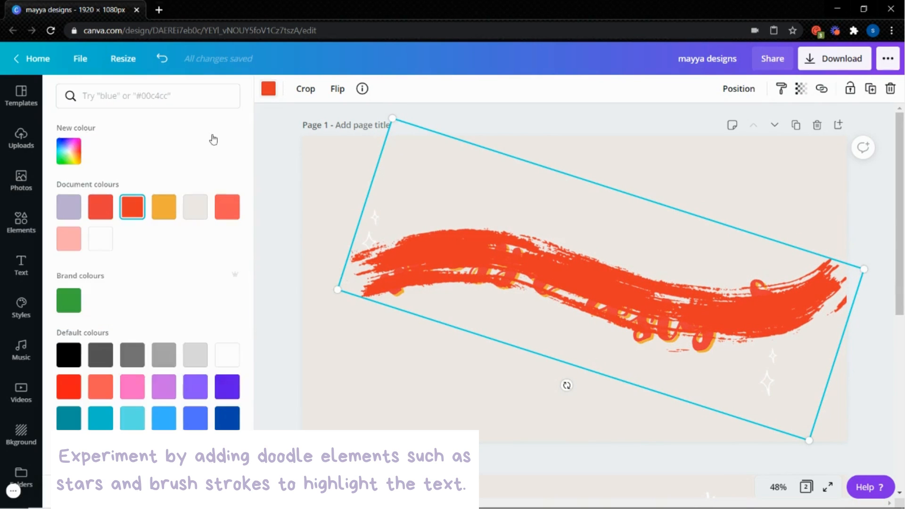
{"action": "left_click", "coordinate": [101, 242]}
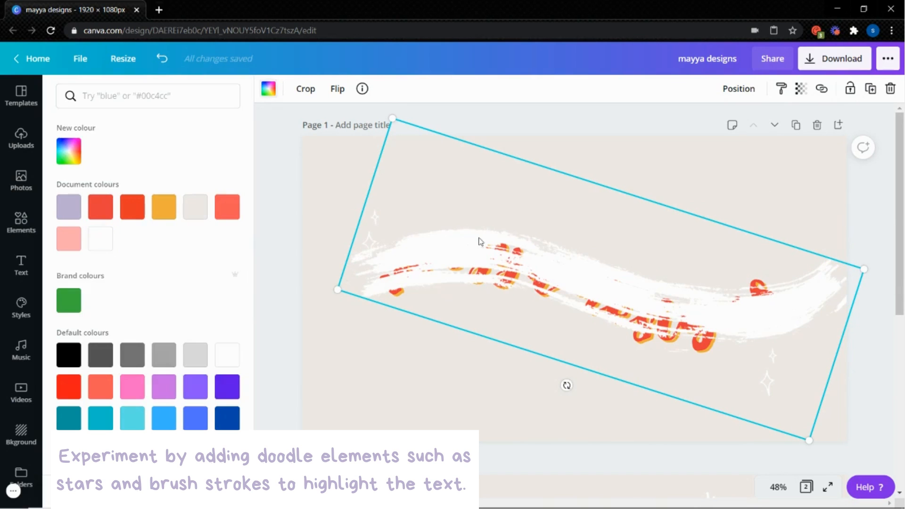
{"action": "left_click_drag", "start_coordinate": [467, 248], "coordinate": [465, 249]}
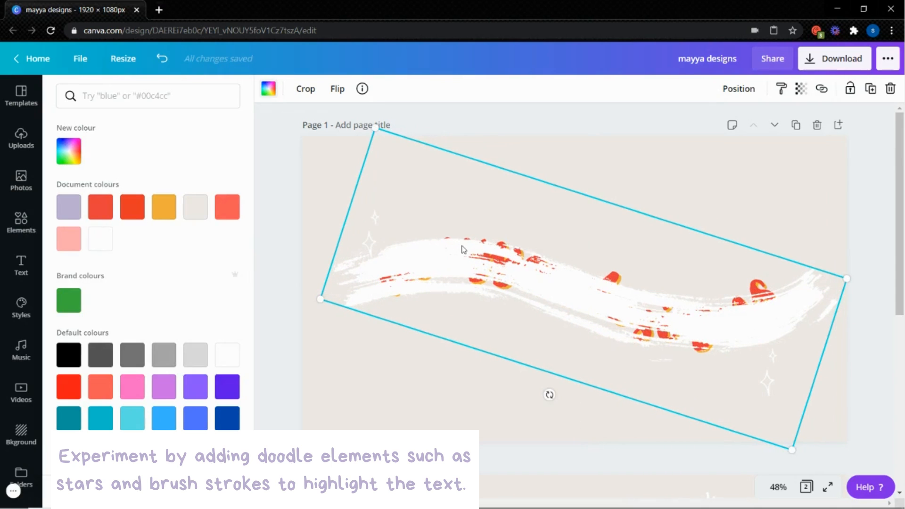
Send the white brush stroke to the back behind the words and move the sparkles near "mayya" up and left, clear of it
{"action": "left_click", "coordinate": [746, 96]}
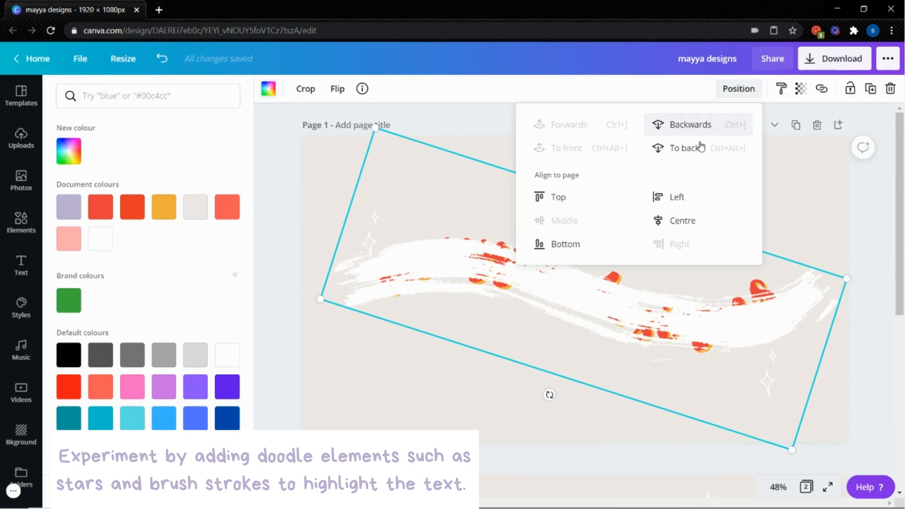
{"action": "left_click", "coordinate": [701, 147]}
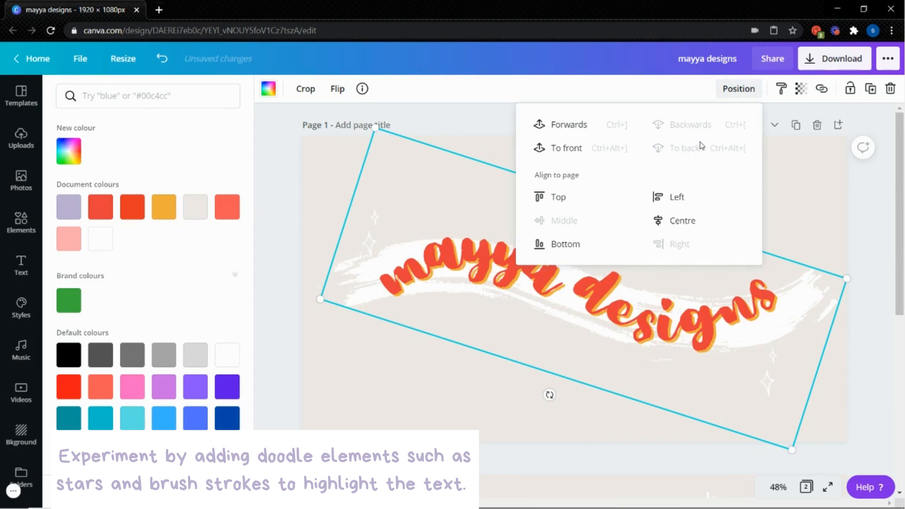
{"action": "left_click", "coordinate": [811, 208]}
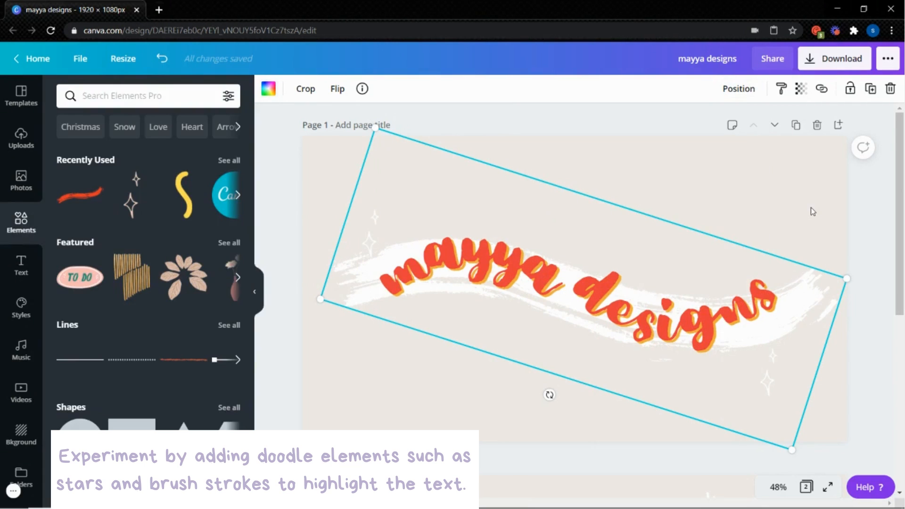
{"action": "left_click", "coordinate": [811, 208]}
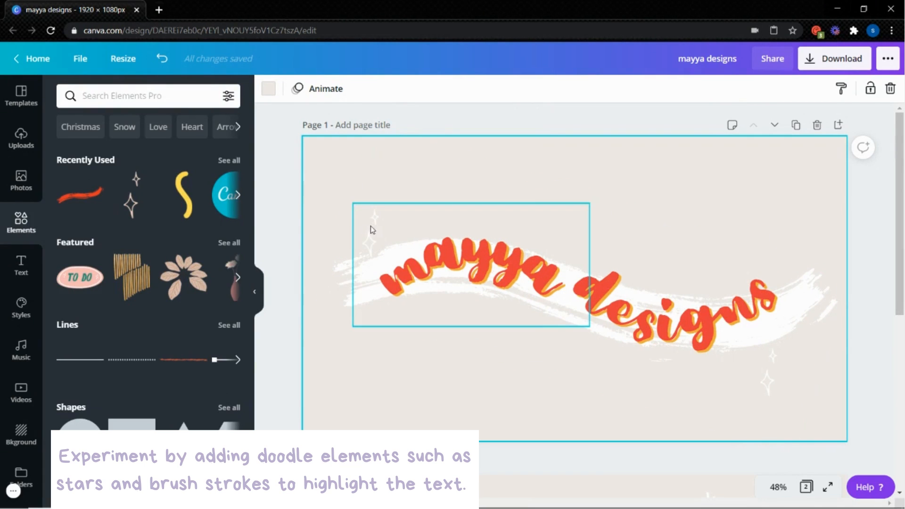
{"action": "left_click_drag", "start_coordinate": [370, 240], "coordinate": [360, 227]}
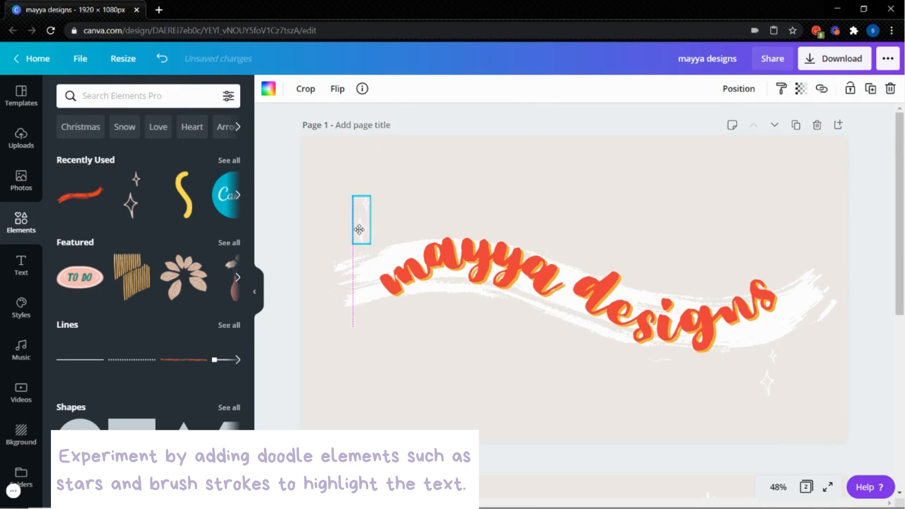
{"action": "left_click", "coordinate": [534, 358]}
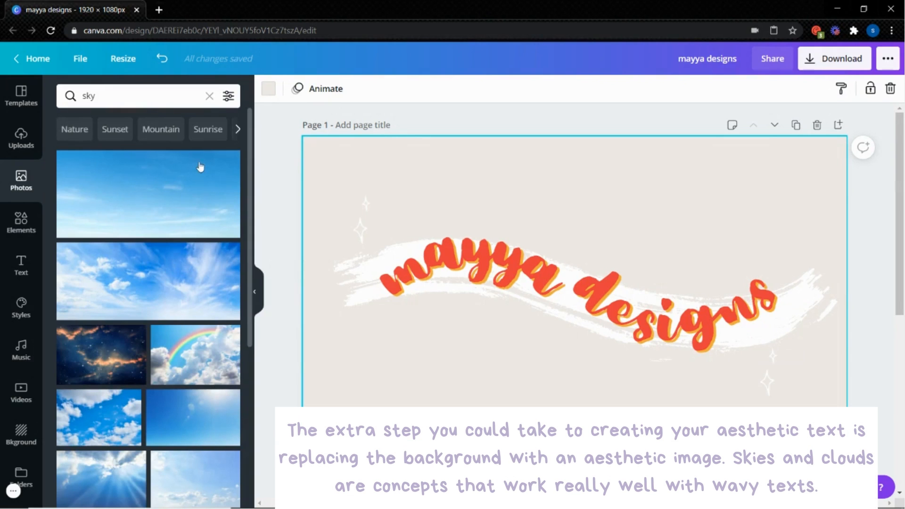
Set the pale blue-to-peach sunset photo from the "sky" results as the page background
{"action": "scroll", "coordinate": [252, 208], "scroll_direction": "down", "scroll_amount": 2}
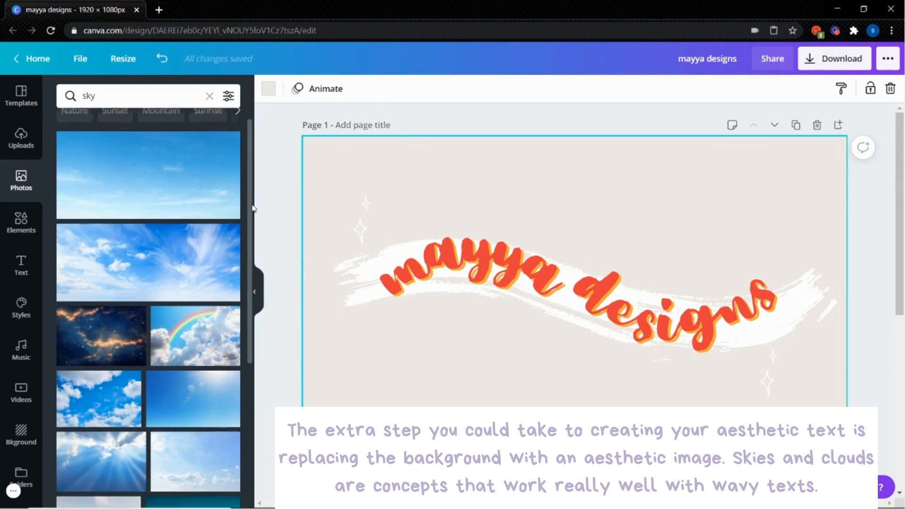
{"action": "scroll", "coordinate": [244, 279], "scroll_direction": "down", "scroll_amount": 2}
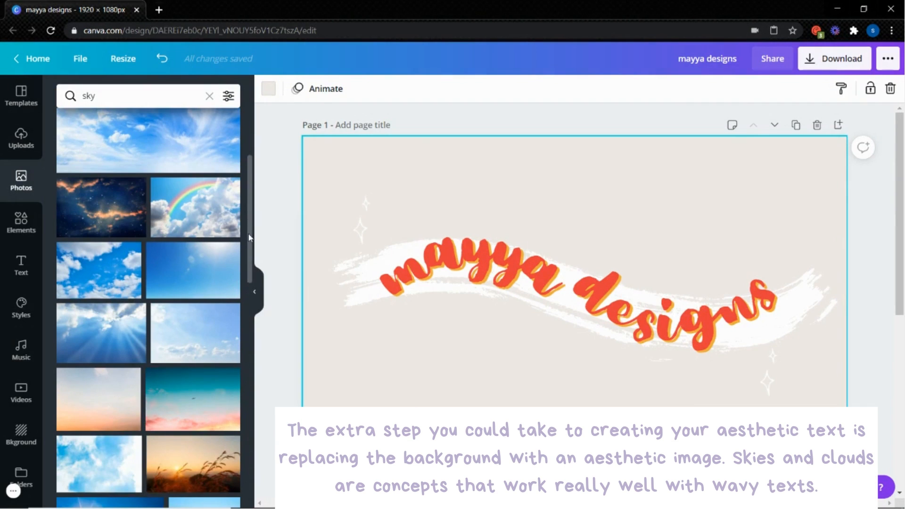
{"action": "scroll", "coordinate": [250, 240], "scroll_direction": "down", "scroll_amount": 1}
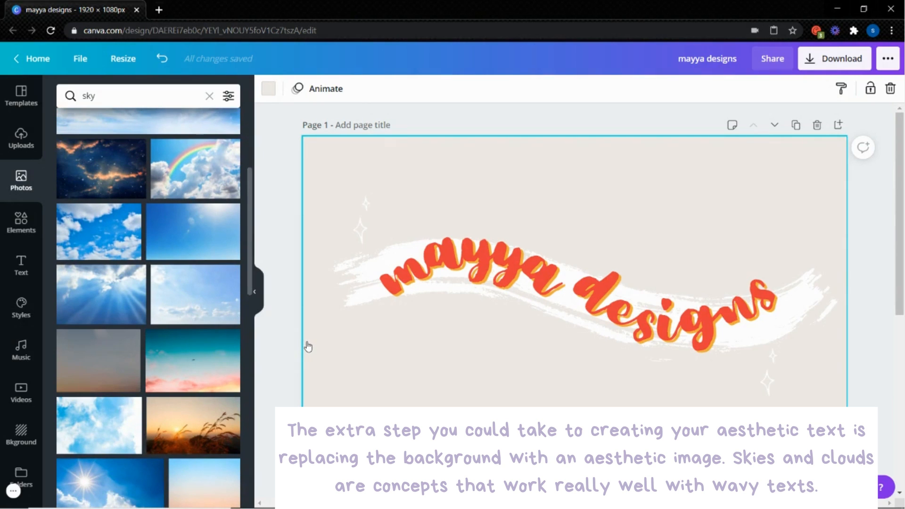
{"action": "left_click_drag", "start_coordinate": [308, 347], "coordinate": [306, 346]}
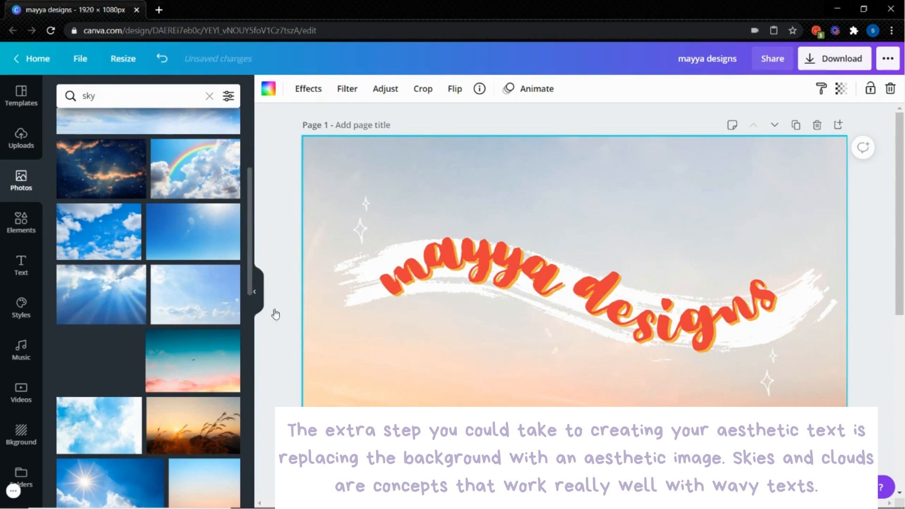
Replace the page background with the pink and dark clouds photo from further down the "sky" results
{"action": "left_click_drag", "start_coordinate": [249, 270], "coordinate": [250, 340]}
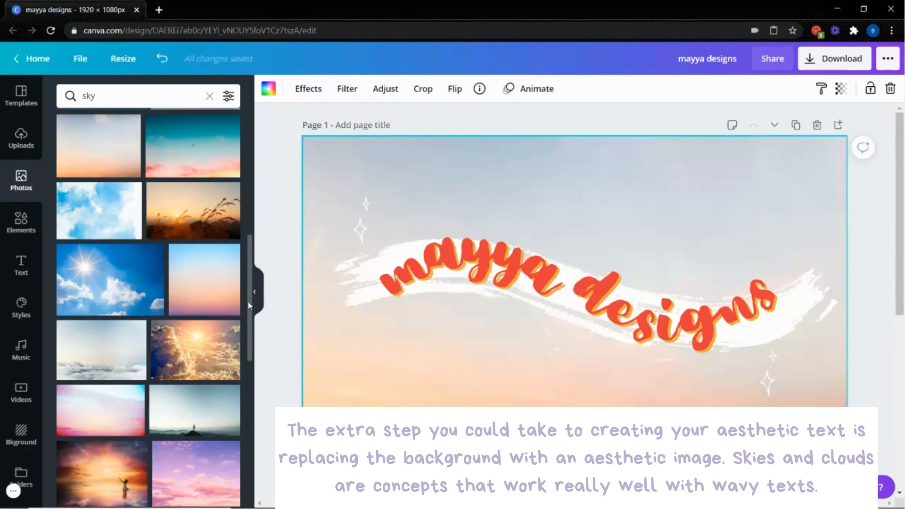
{"action": "left_click_drag", "start_coordinate": [247, 301], "coordinate": [249, 367]}
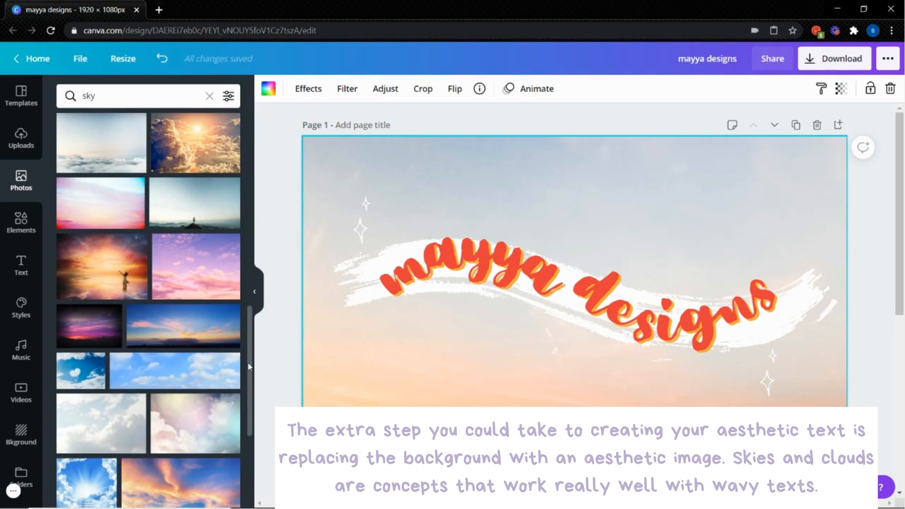
{"action": "scroll", "coordinate": [250, 405], "scroll_direction": "down", "scroll_amount": 1}
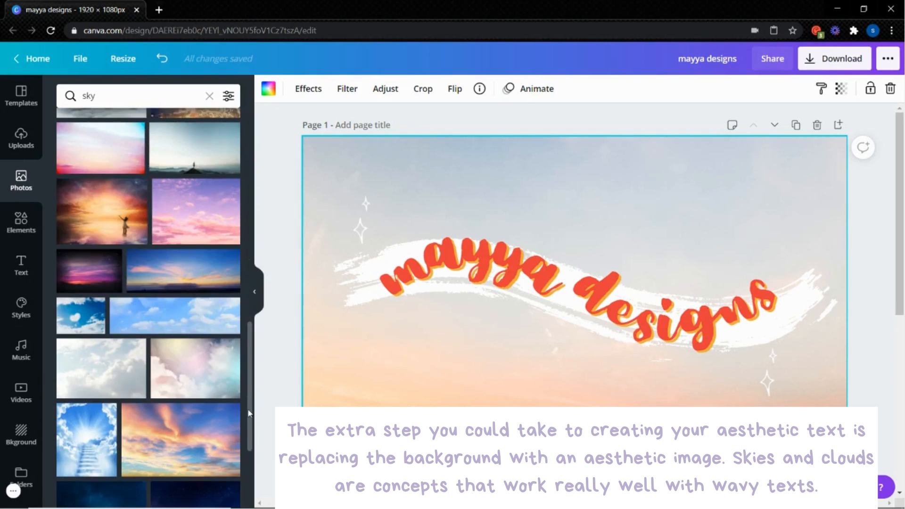
{"action": "scroll", "coordinate": [249, 413], "scroll_direction": "down", "scroll_amount": 4}
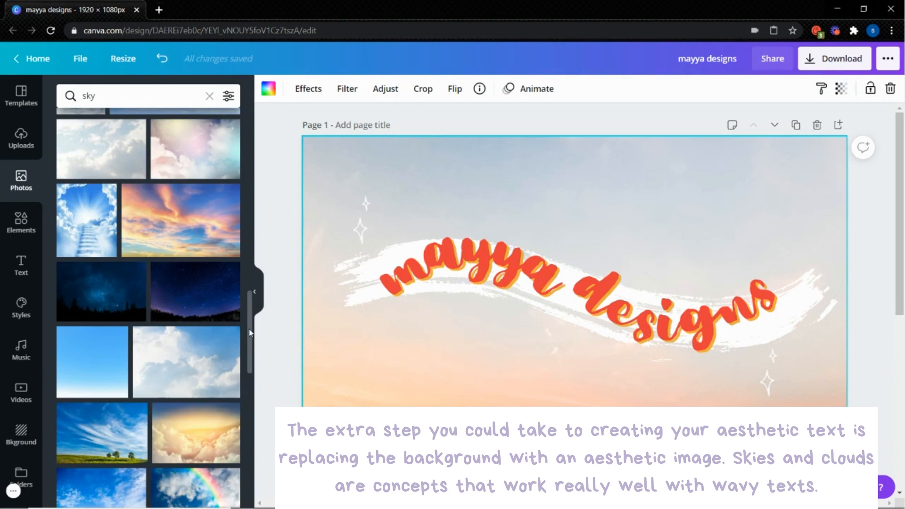
{"action": "left_click_drag", "start_coordinate": [250, 332], "coordinate": [251, 409]}
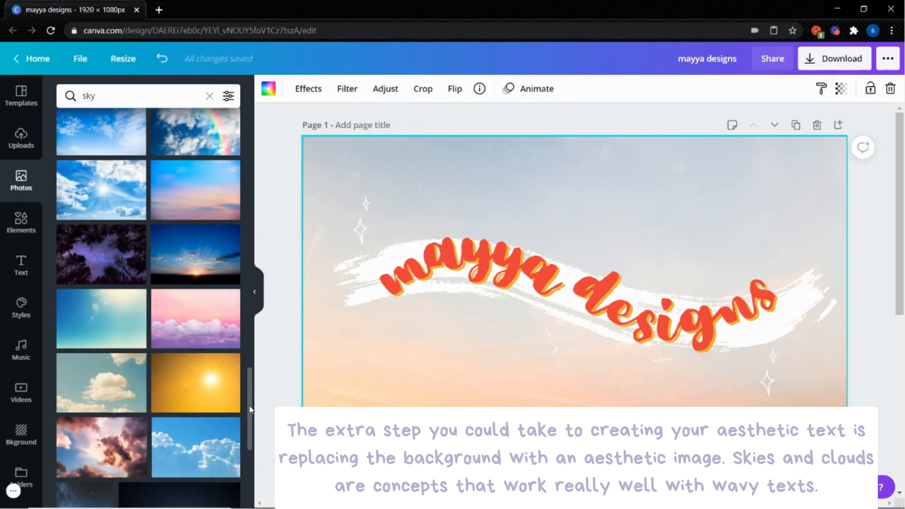
{"action": "left_click_drag", "start_coordinate": [111, 435], "coordinate": [305, 372]}
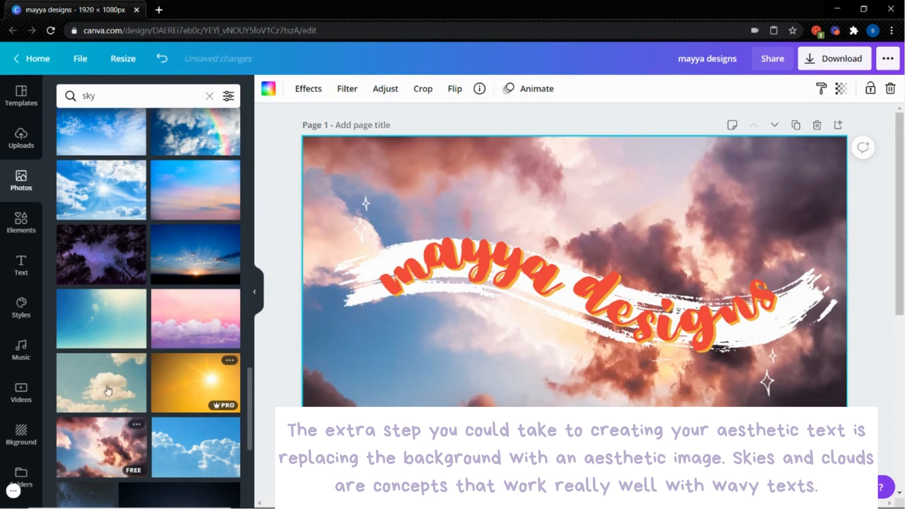
Set the muted teal sky with cream clouds as the background and try the bright blue sky photo over it
{"action": "left_click_drag", "start_coordinate": [107, 390], "coordinate": [305, 372]}
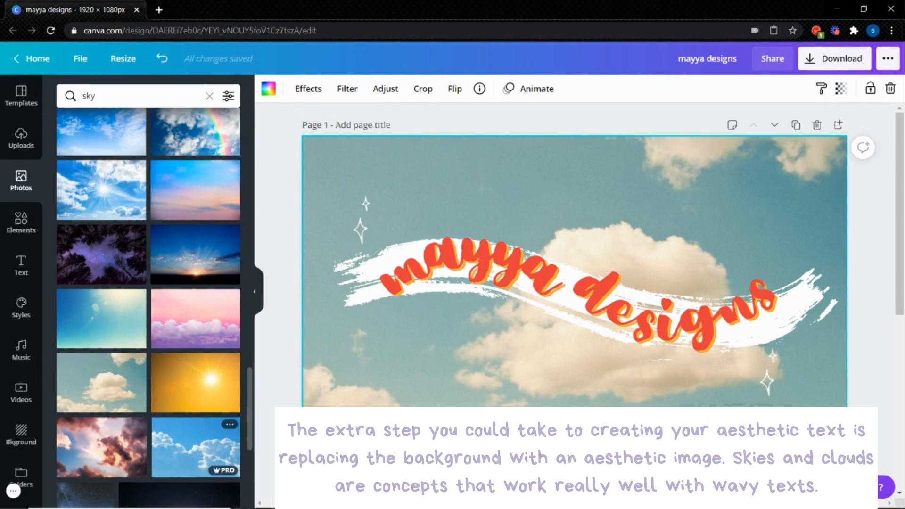
{"action": "left_click_drag", "start_coordinate": [196, 447], "coordinate": [320, 377]}
{"action": "left_click_drag", "start_coordinate": [302, 425], "coordinate": [215, 448]}
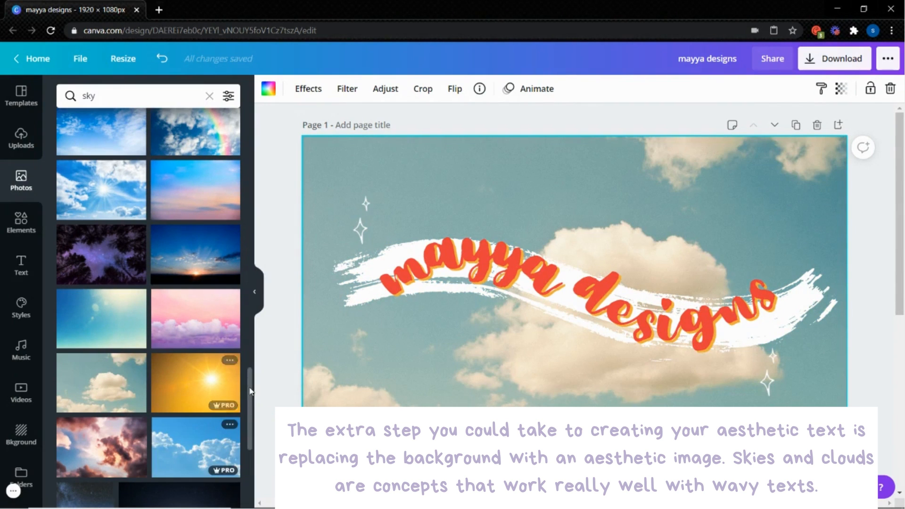
Replace the page background with the grey-blue sky photo that has soft peach clouds along its lower part
{"action": "scroll", "coordinate": [251, 401], "scroll_direction": "down", "scroll_amount": 2}
{"action": "scroll", "coordinate": [253, 434], "scroll_direction": "down", "scroll_amount": 4}
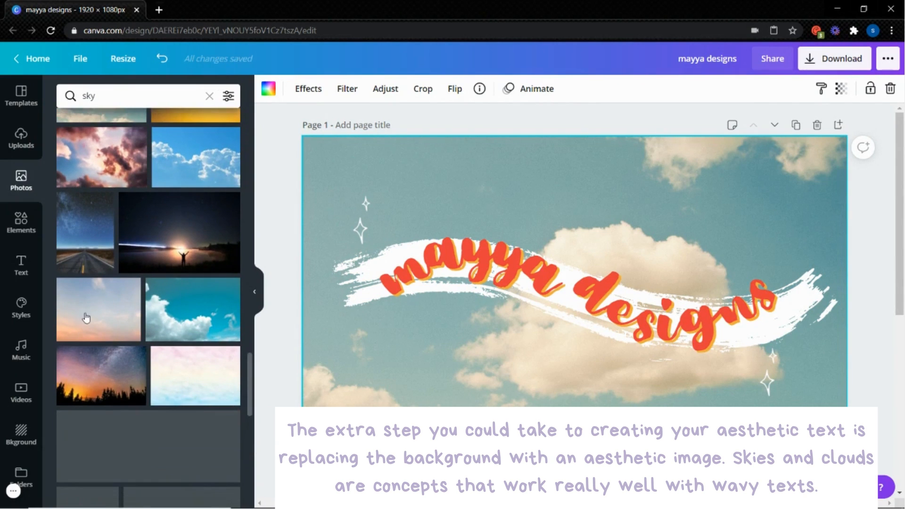
{"action": "left_click_drag", "start_coordinate": [86, 317], "coordinate": [304, 342]}
Replace the page background with the dark teal sky photo with orange-lit clouds from further down the "sky" results
{"action": "left_click_drag", "start_coordinate": [247, 360], "coordinate": [250, 449]}
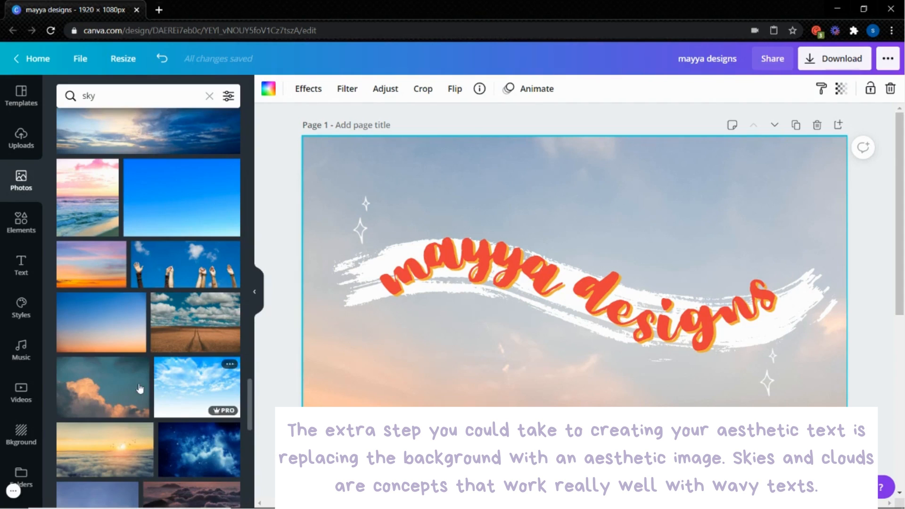
{"action": "left_click_drag", "start_coordinate": [139, 388], "coordinate": [307, 374]}
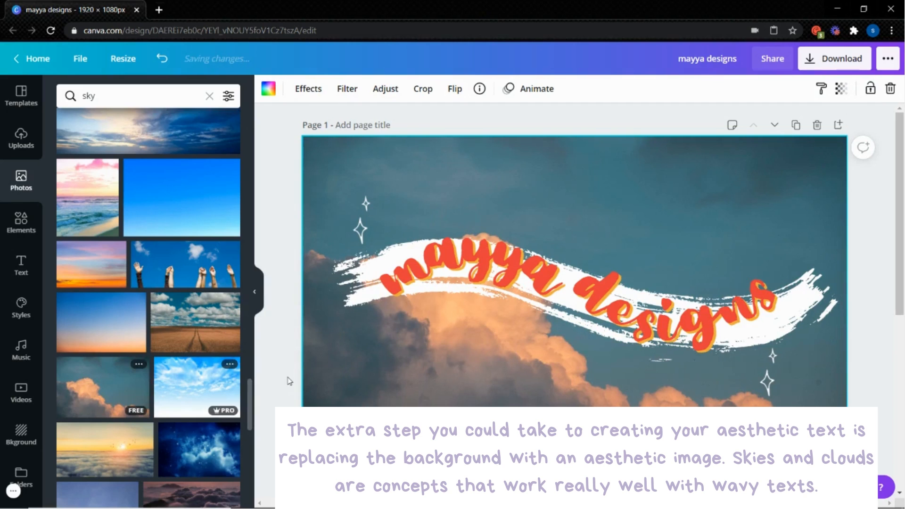